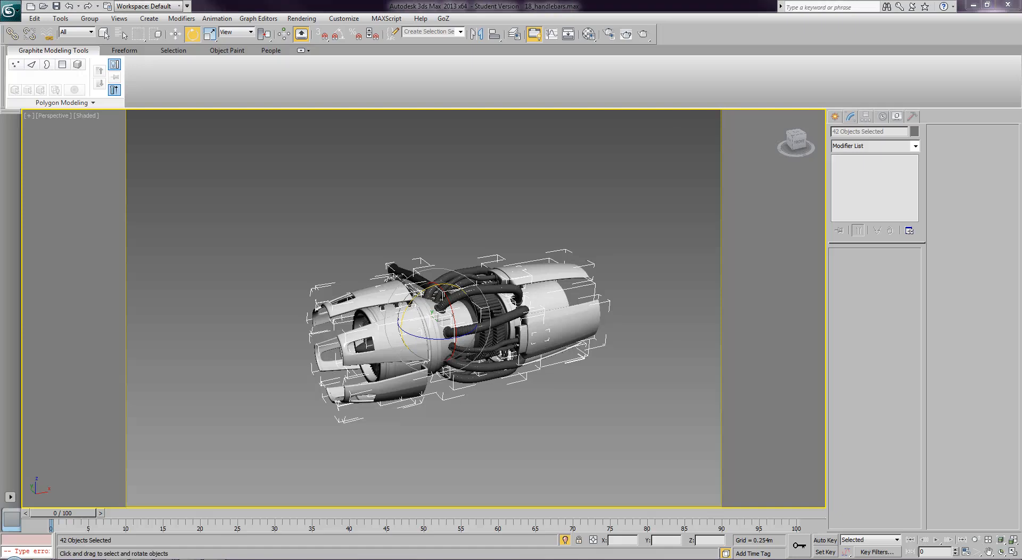
Clear the object selection, open the Material Editor, and show the renderer assignment settings in Render Setup.
left_click(580, 434)
key("m")
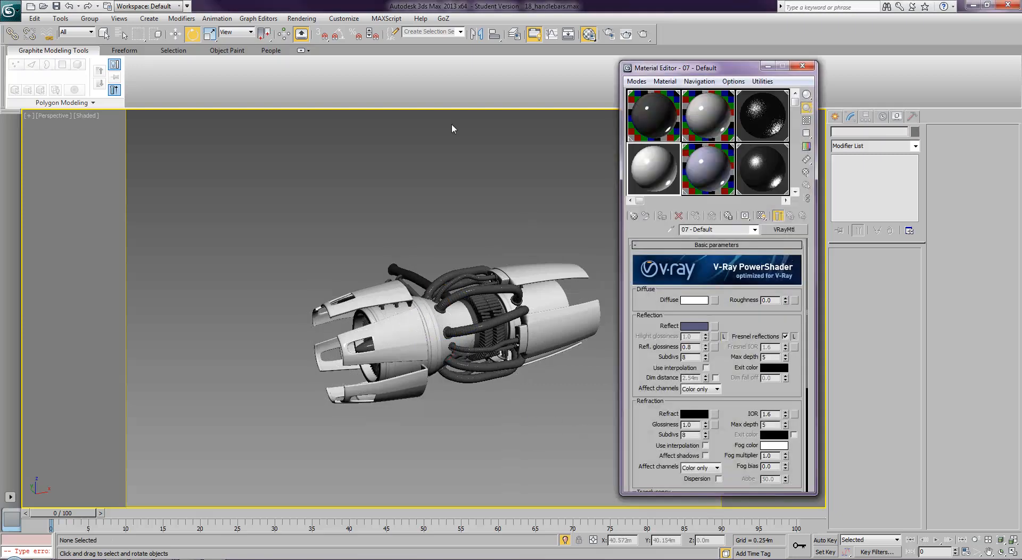
key("F10")
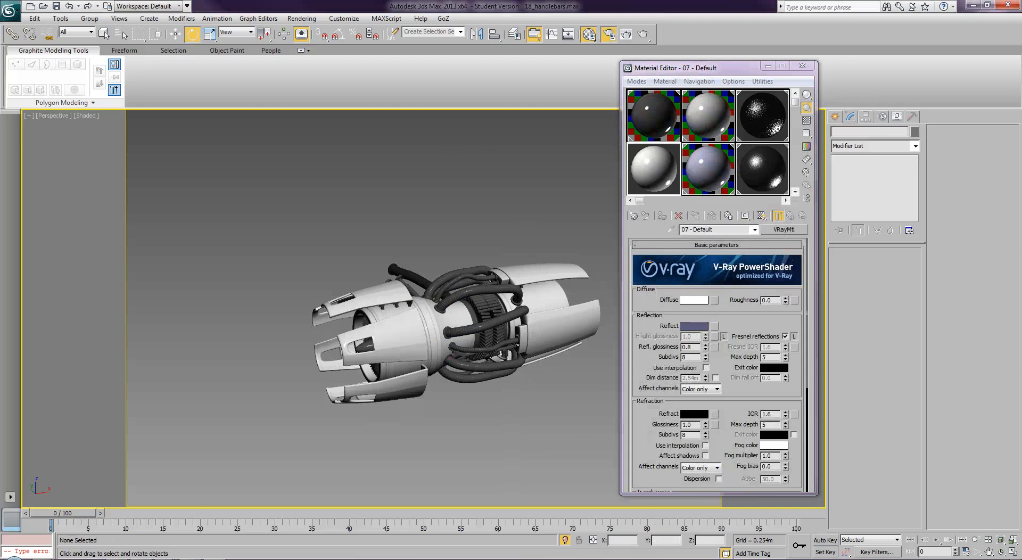
left_click_drag(643, 36, 452, 74)
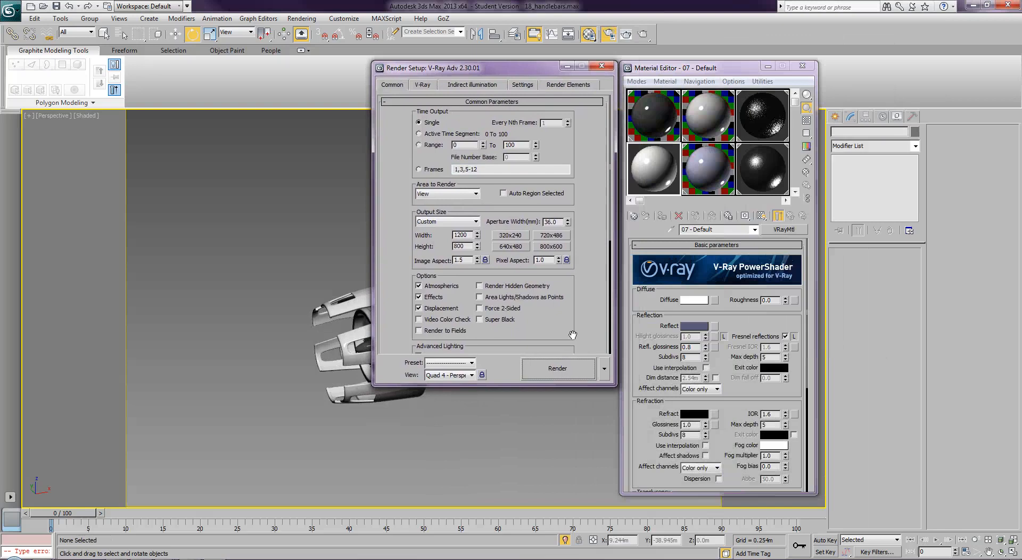
left_click_drag(572, 334, 547, 19)
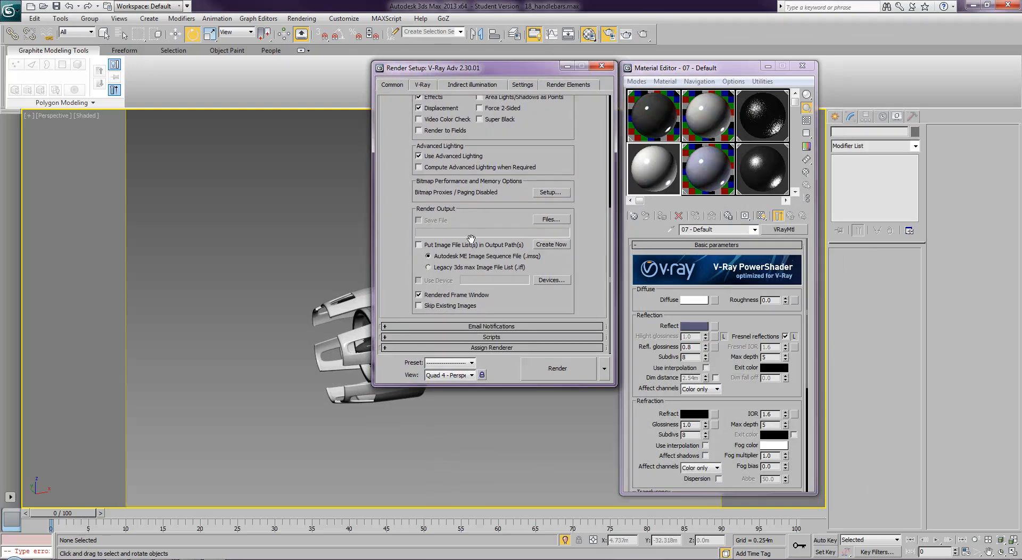
left_click(459, 348)
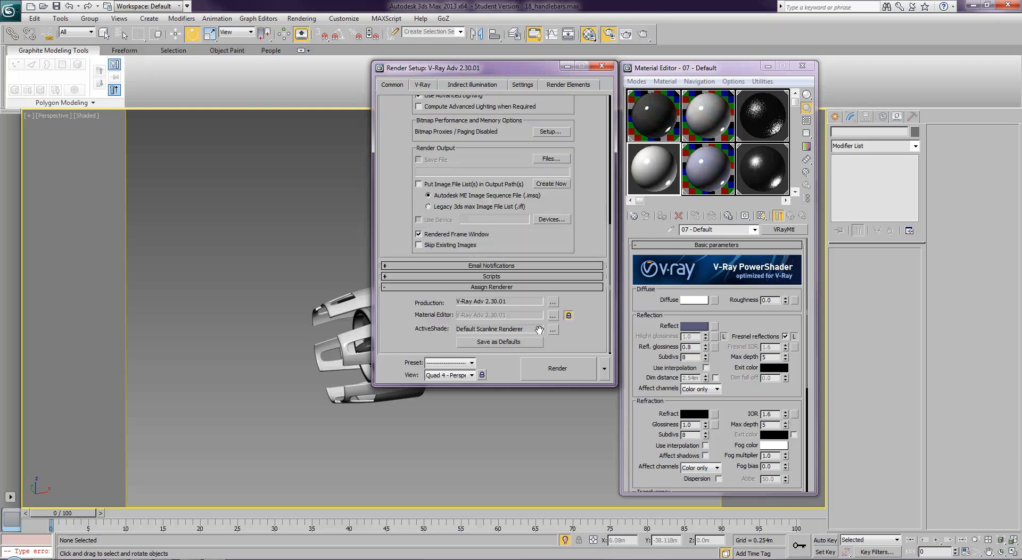
Assign the Default Scanline Renderer as the production renderer, and switch production back to V-Ray Adv 2.30.01.
left_click(551, 302)
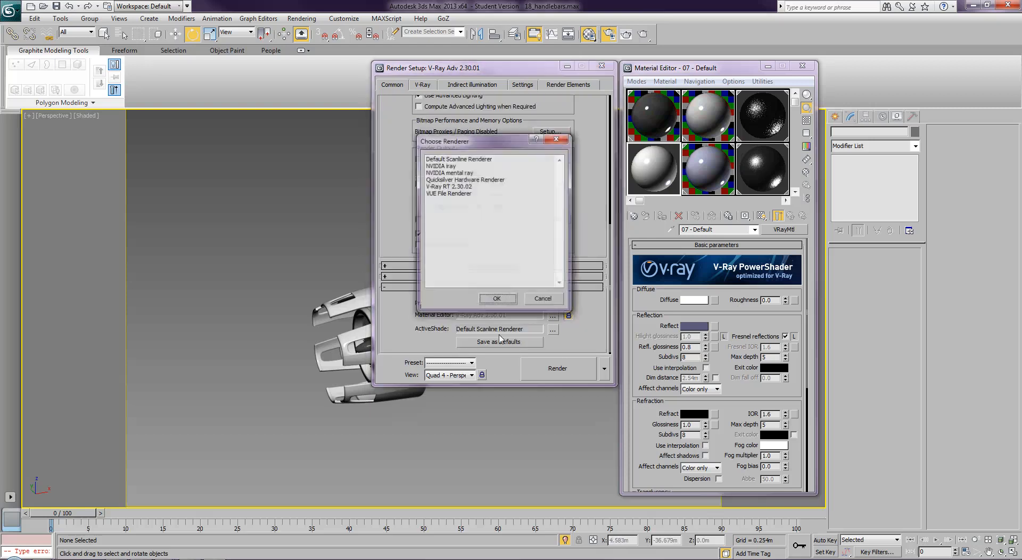
double_click(445, 160)
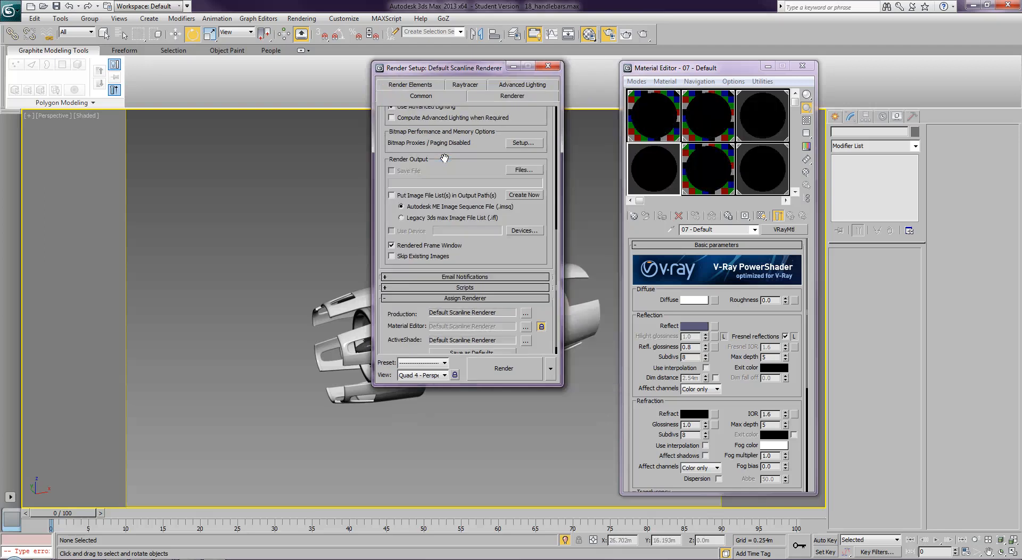
left_click(525, 314)
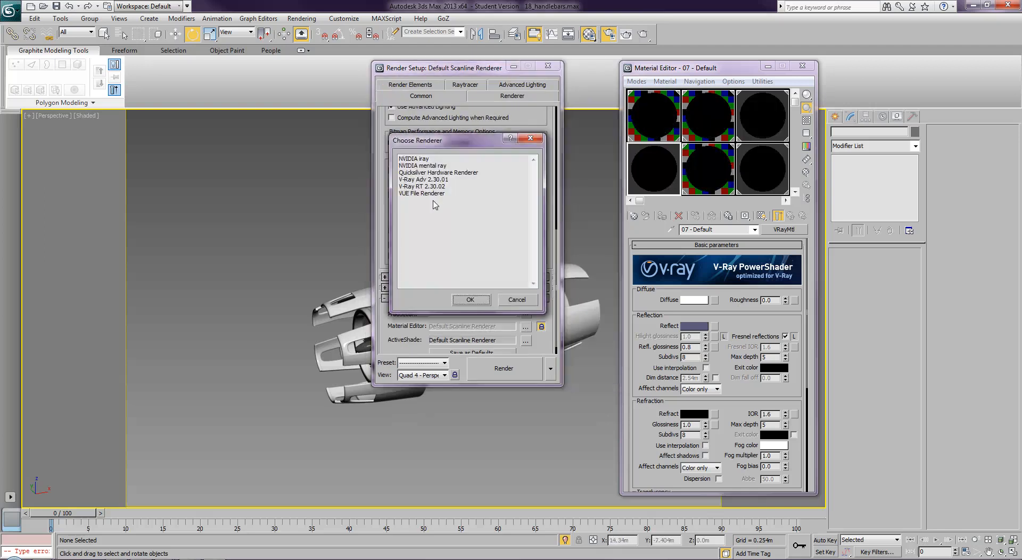
left_click(418, 180)
double_click(419, 180)
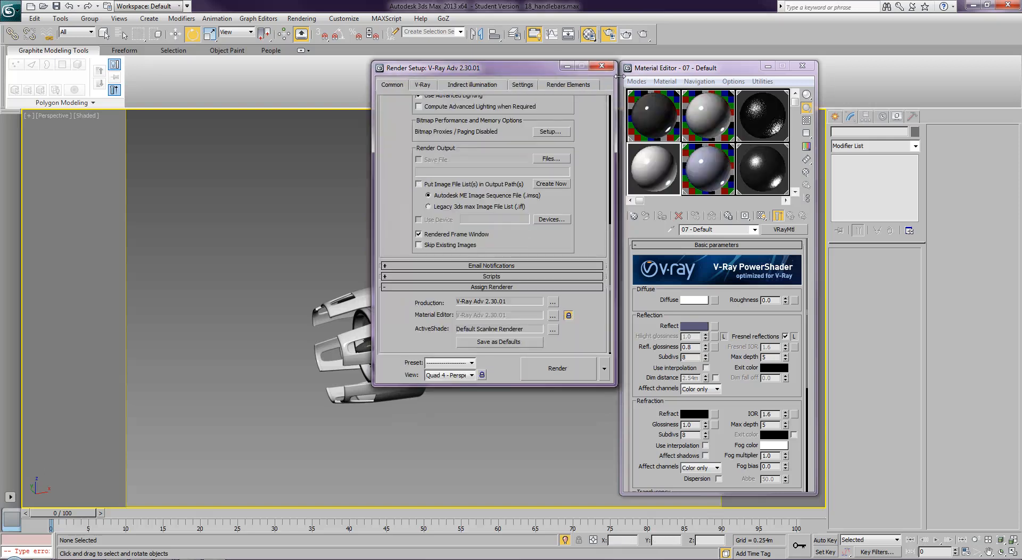
Close Render Setup, move the Material Editor clear of the model, and display the engine material's parameters.
left_click(602, 65)
left_click_drag(620, 323, 699, 261)
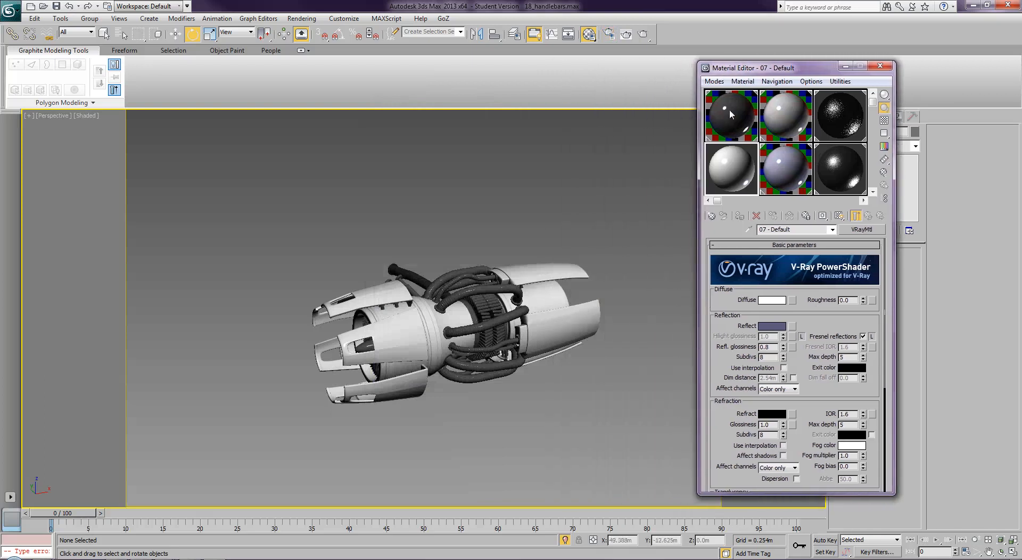
left_click_drag(744, 71, 753, 30)
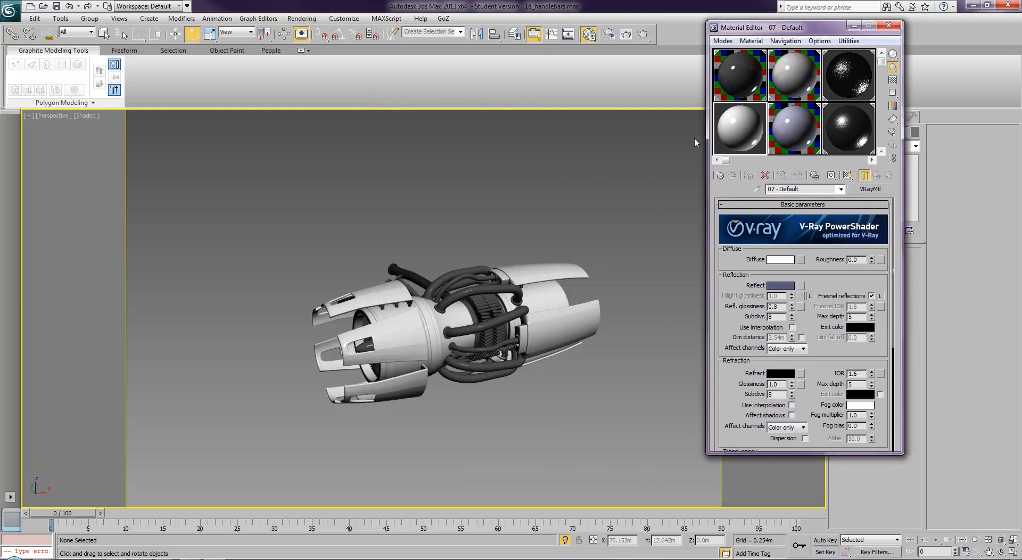
left_click(792, 80)
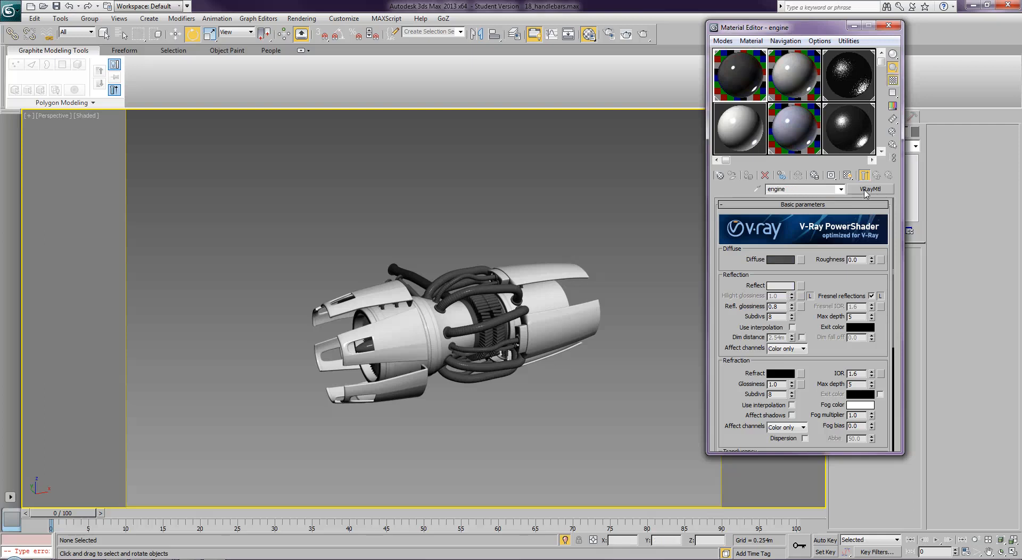
left_click(872, 296)
Pick the unused 13 - Default material slot and change its material type to VRayMtl.
left_click(882, 126)
left_click(726, 131)
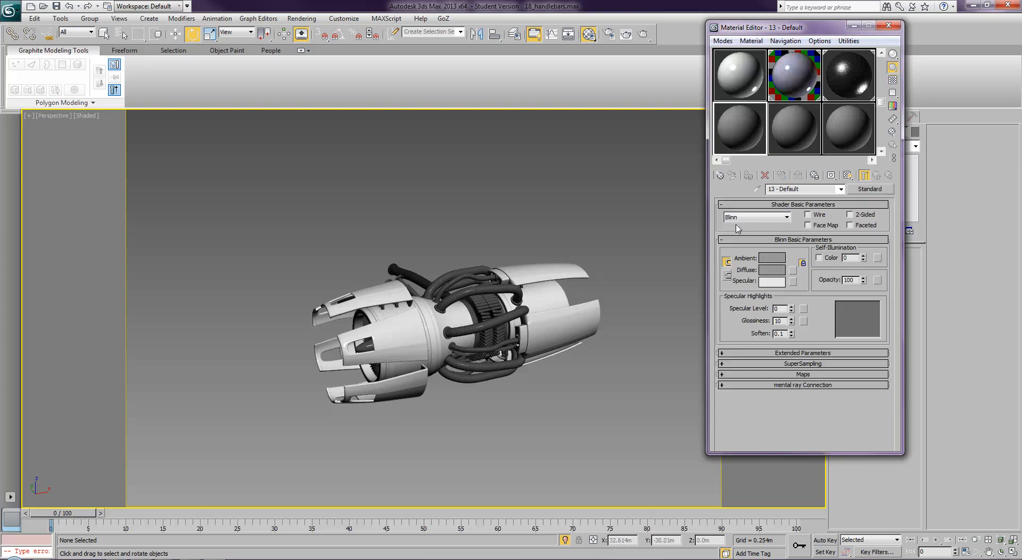
double_click(789, 189)
left_click_drag(800, 189, 752, 189)
left_click(871, 190)
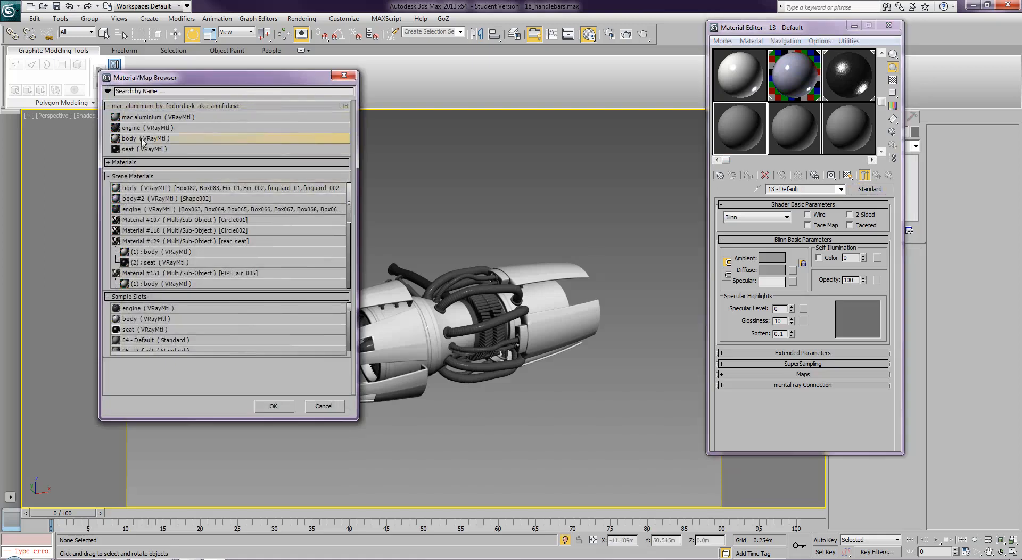
left_click(133, 163)
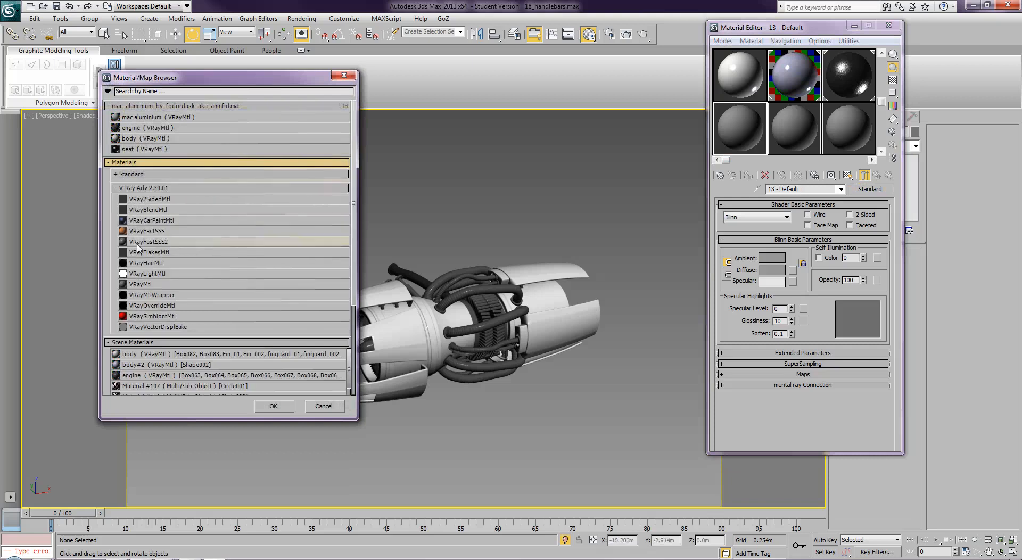
double_click(138, 284)
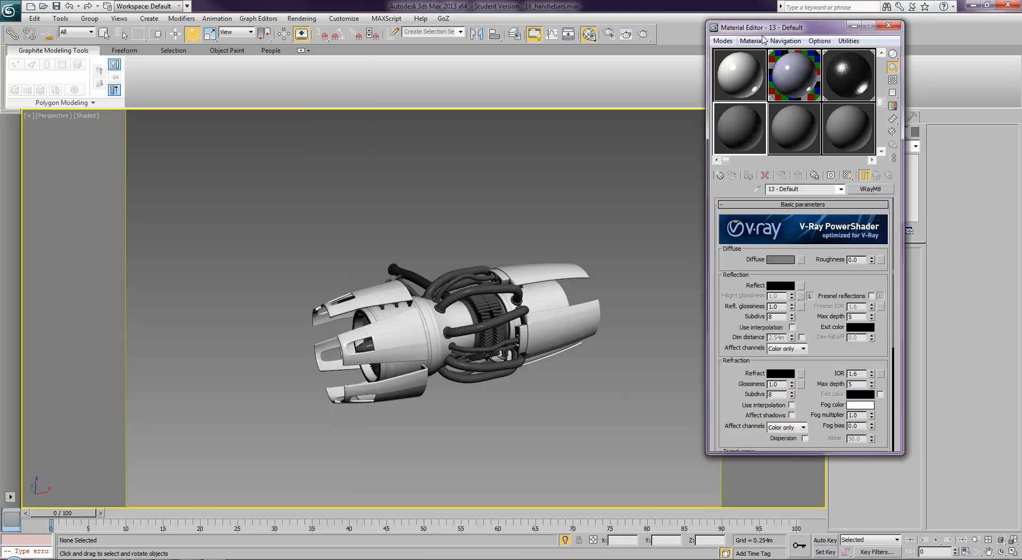
Set the 13 - Default material's diffuse colour to a light red with RGB 237, 154, 154.
left_click_drag(762, 32, 727, 62)
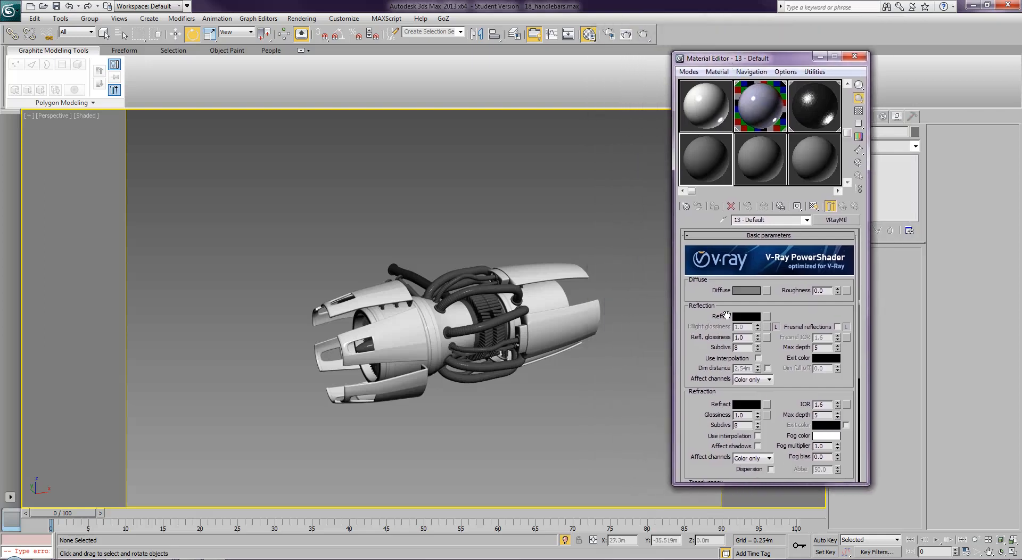
left_click(753, 291)
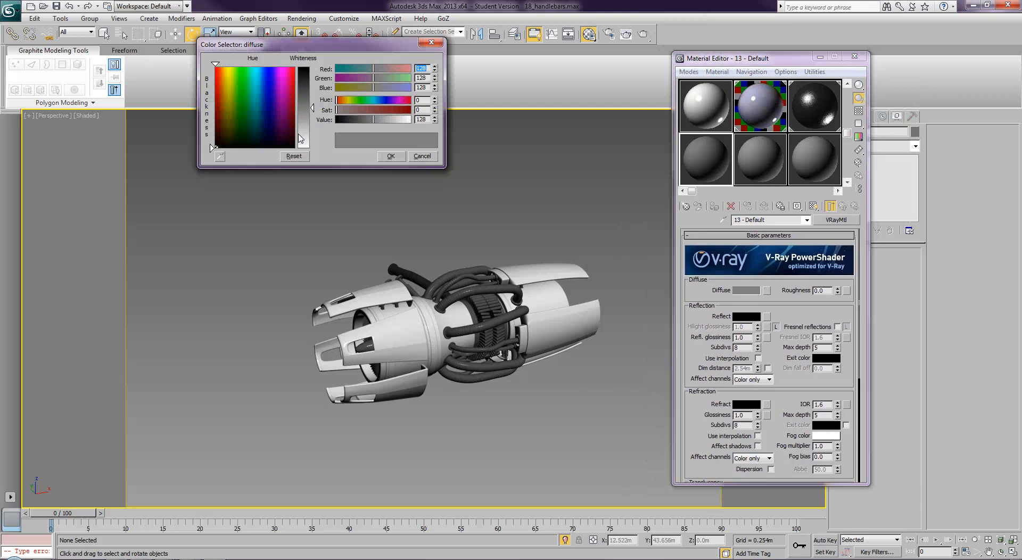
left_click_drag(312, 138, 313, 141)
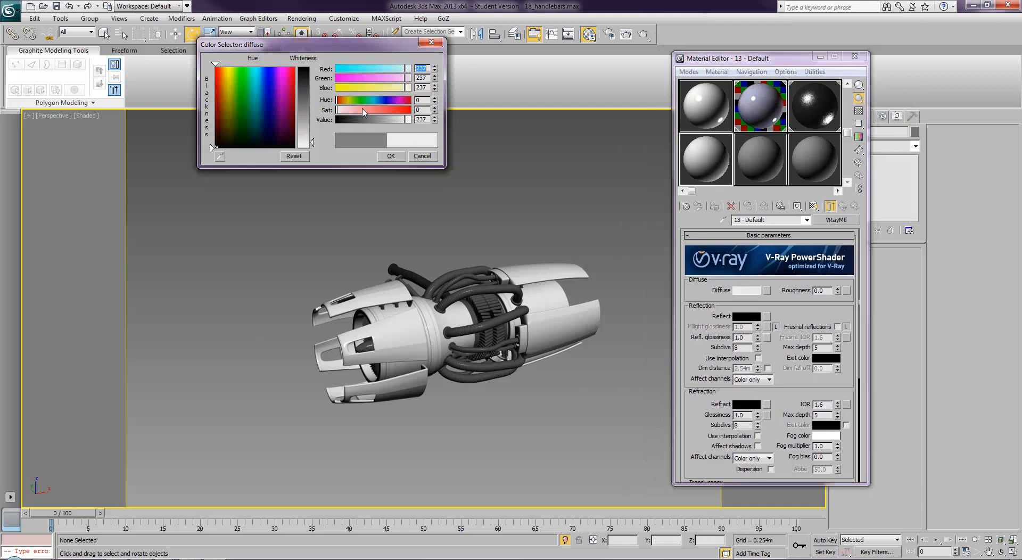
left_click(362, 110)
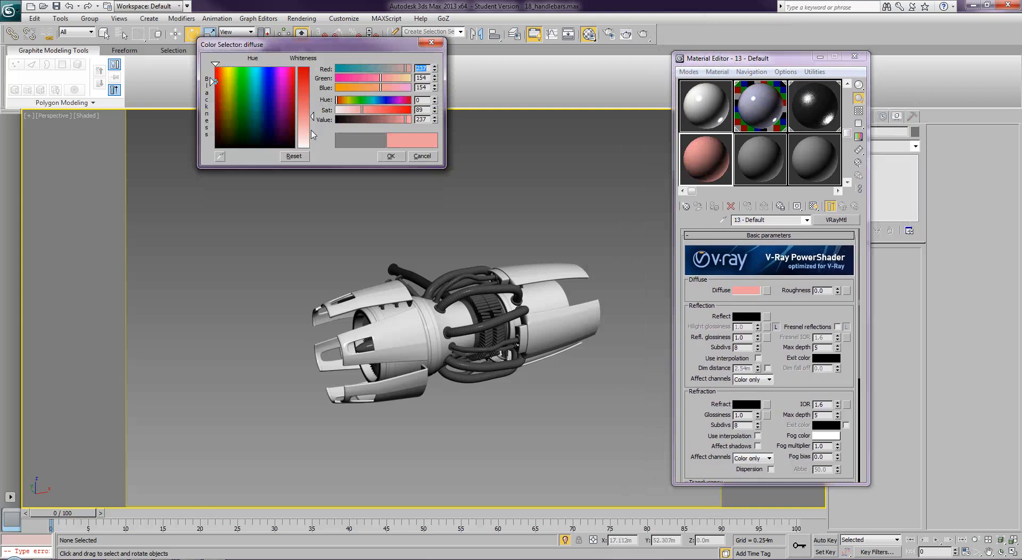
left_click(391, 156)
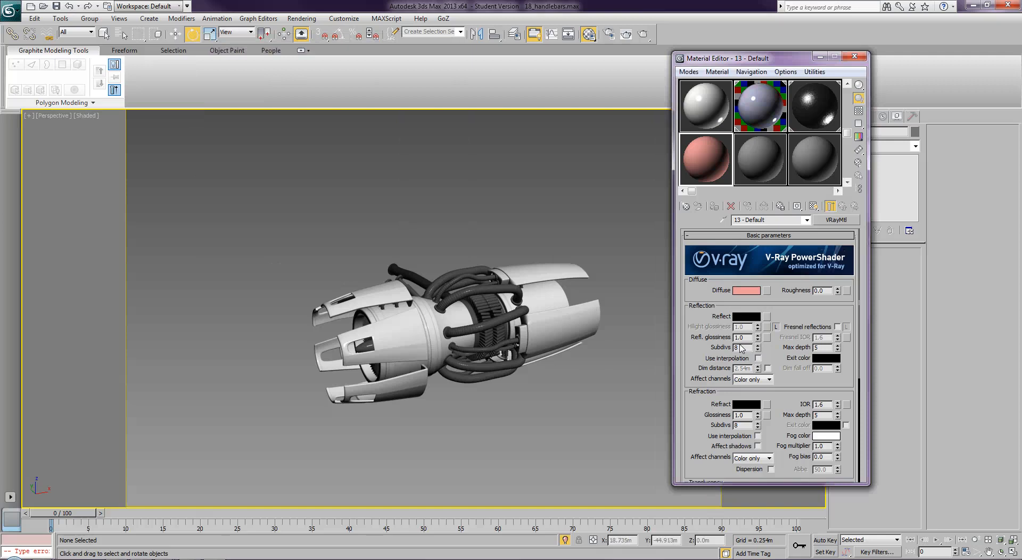
Set the 13 - Default material's reflection colour to a mid grey with value 112.
left_click(748, 317)
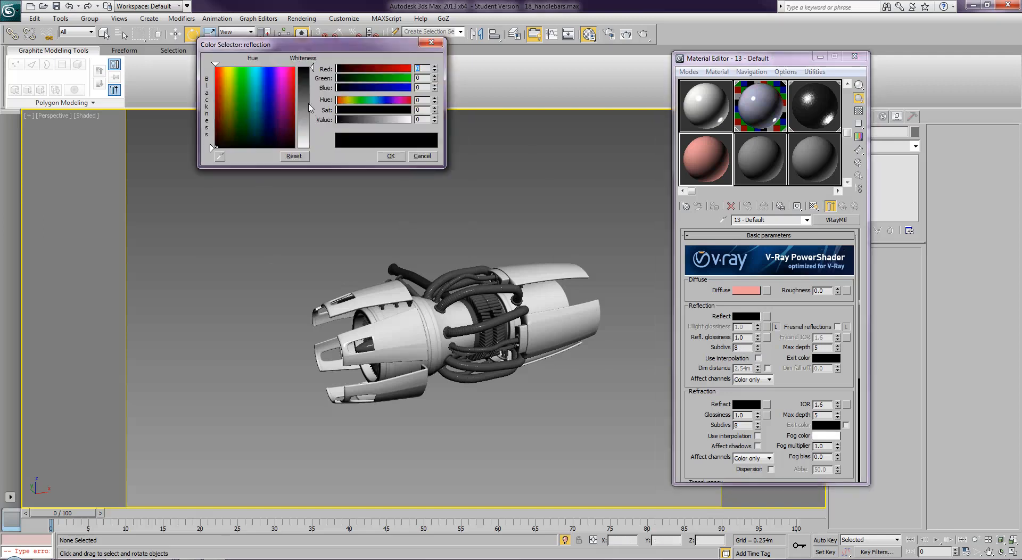
left_click(308, 104)
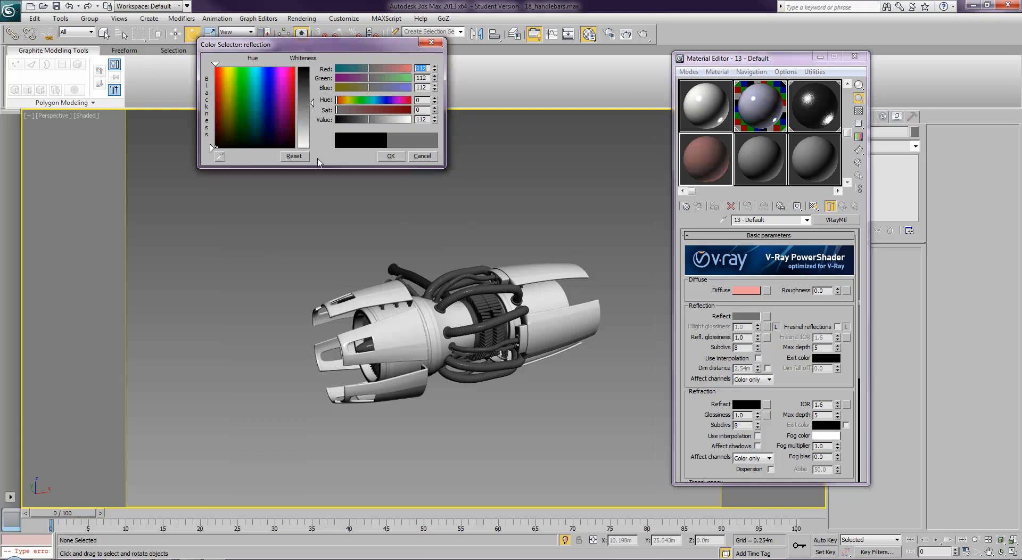
left_click(394, 156)
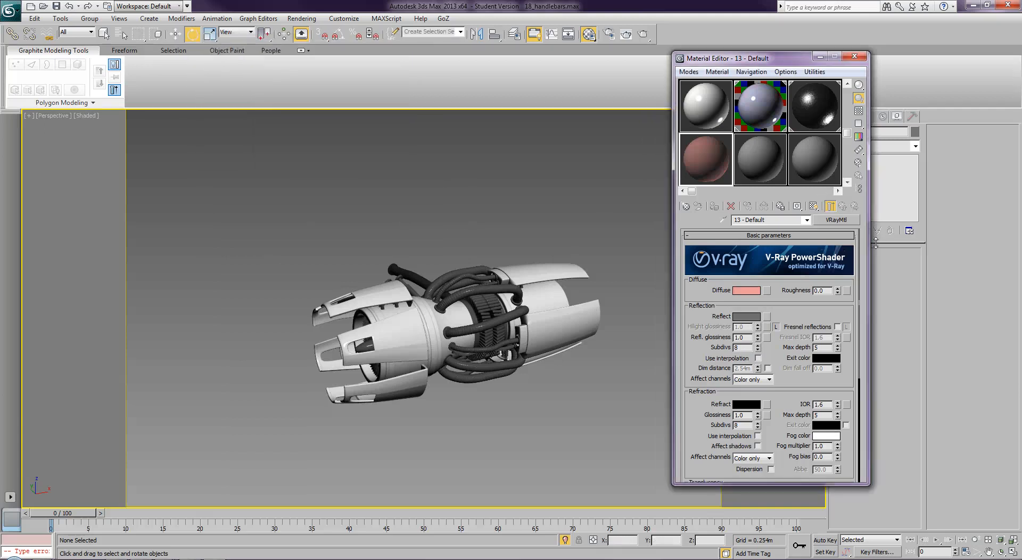
Enable the checkered sample background for 13 - Default and place its enlarged preview beside the Material Editor.
left_click(859, 111)
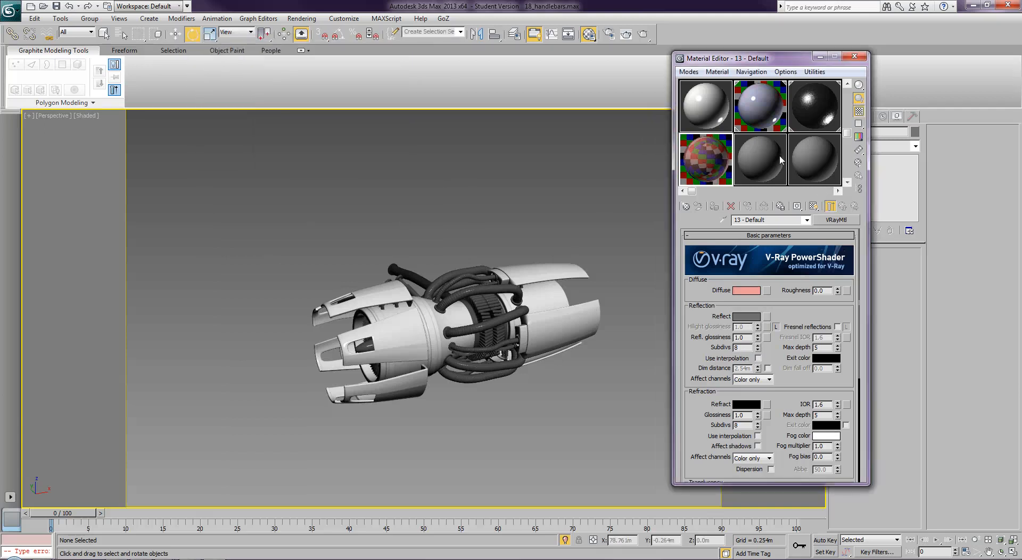
double_click(703, 161)
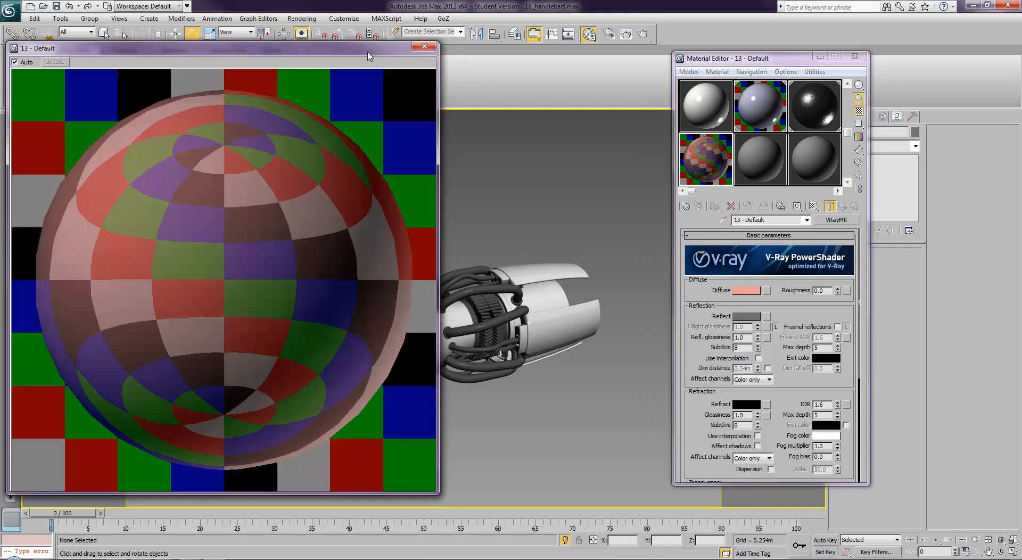
left_click_drag(369, 56, 530, 49)
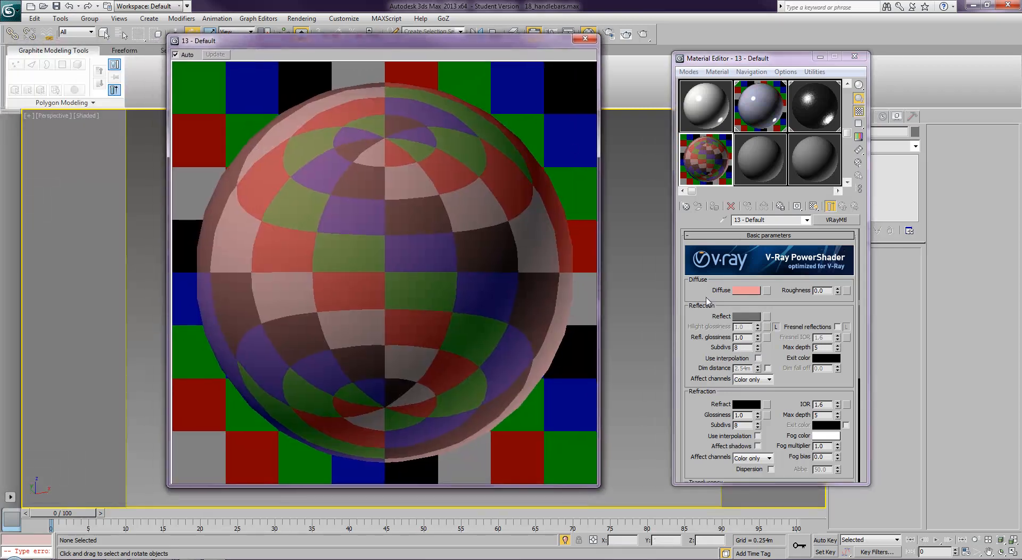
Enable Fresnel reflections and try reflection glossiness values of 0.8, 0.9 and 0.7 before settling on 0.85.
left_click(837, 327)
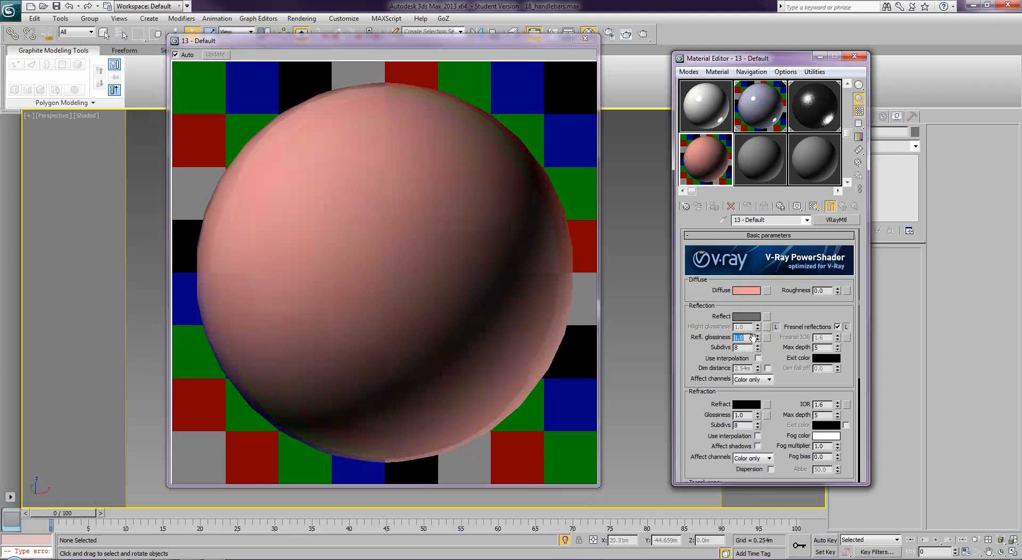
key("Return")
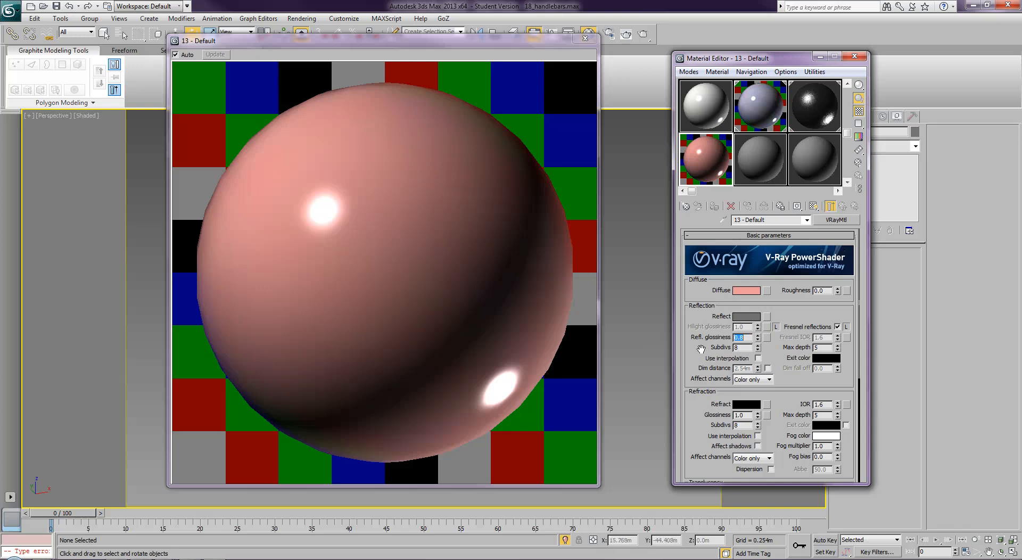
type("0.")
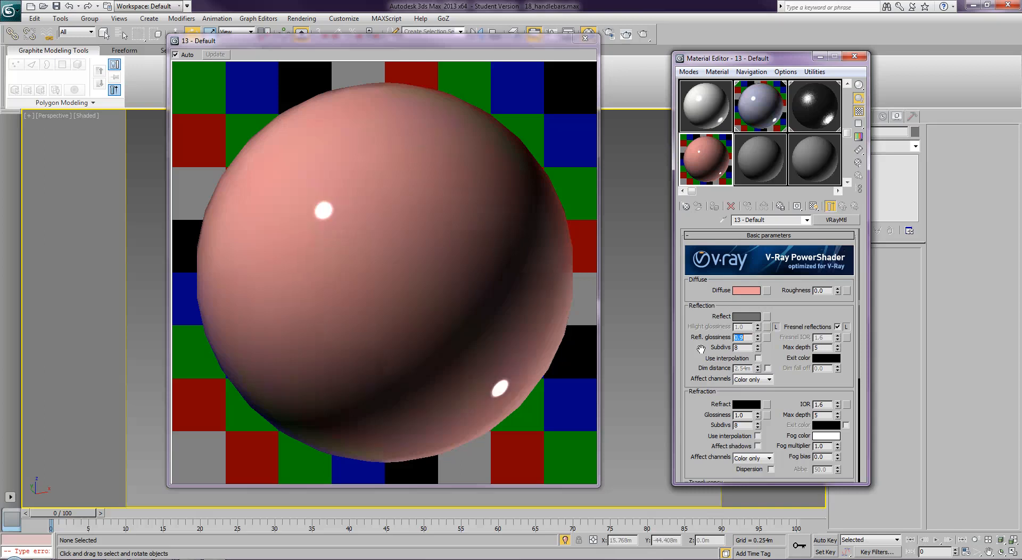
type("0.7")
key("Return")
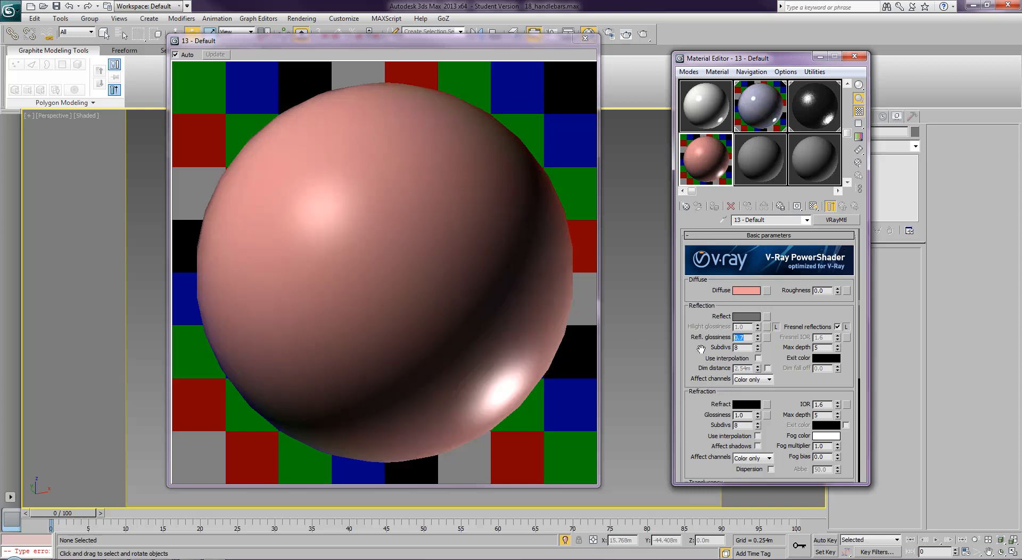
type("0.85")
key("Return")
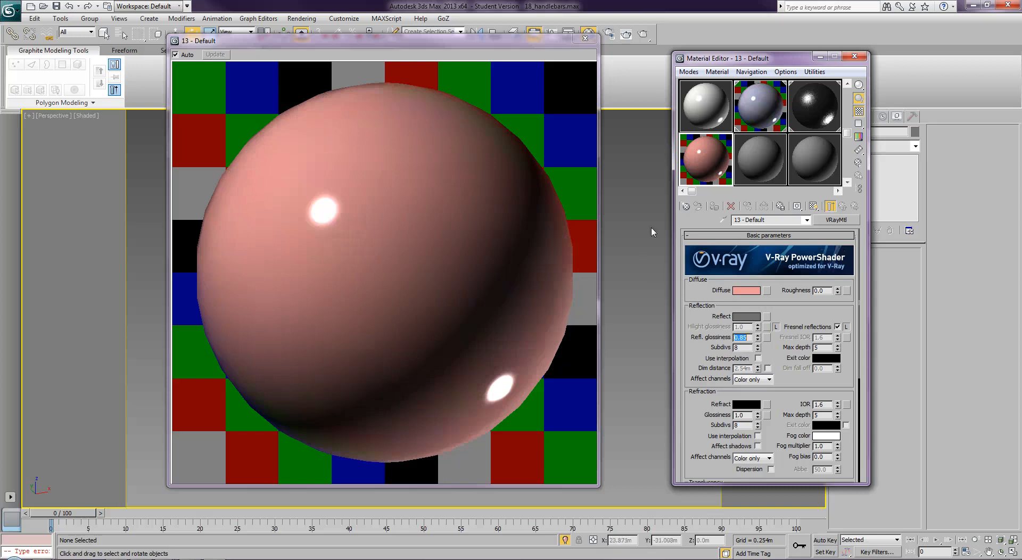
Compare the reflection settings of the existing 07 - Default, body#2 and body materials.
left_click(701, 111)
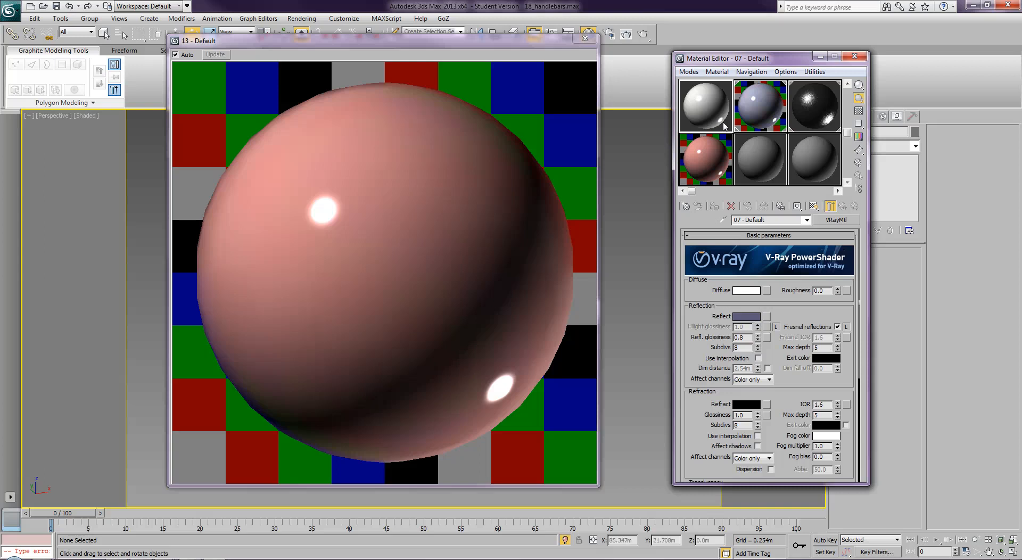
left_click(761, 107)
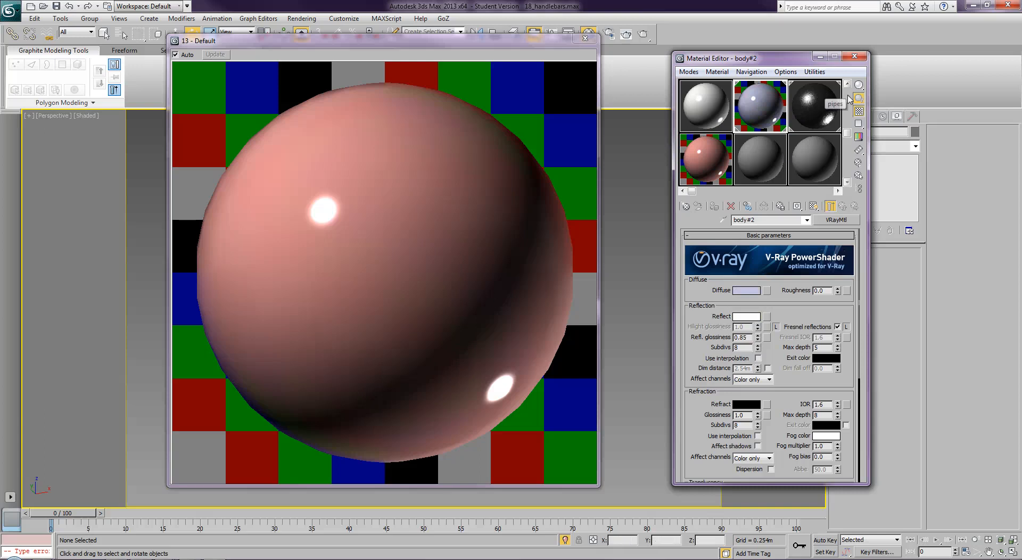
left_click(846, 95)
left_click(754, 108)
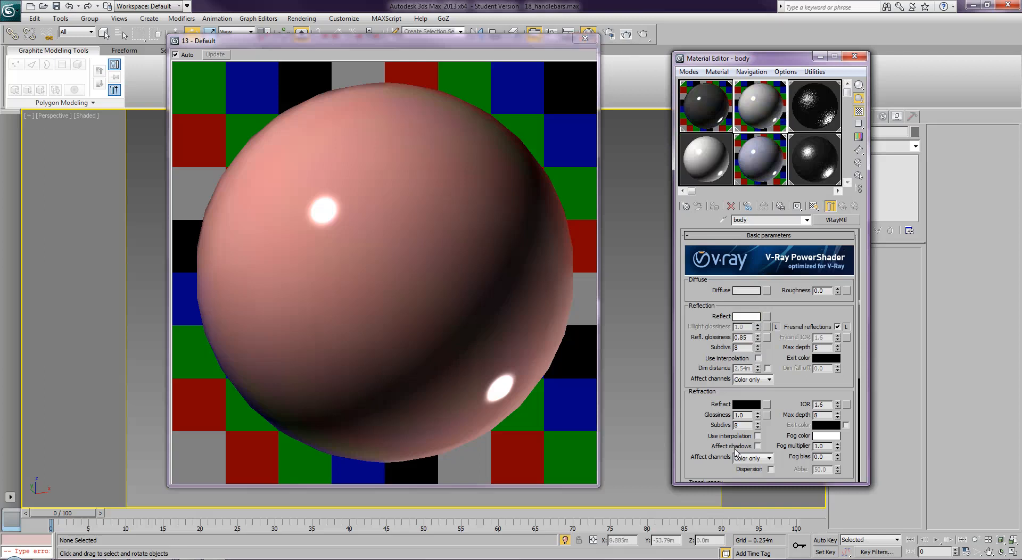
Check the BRDF shading type used by the body material.
scroll(706, 438, "down", 5)
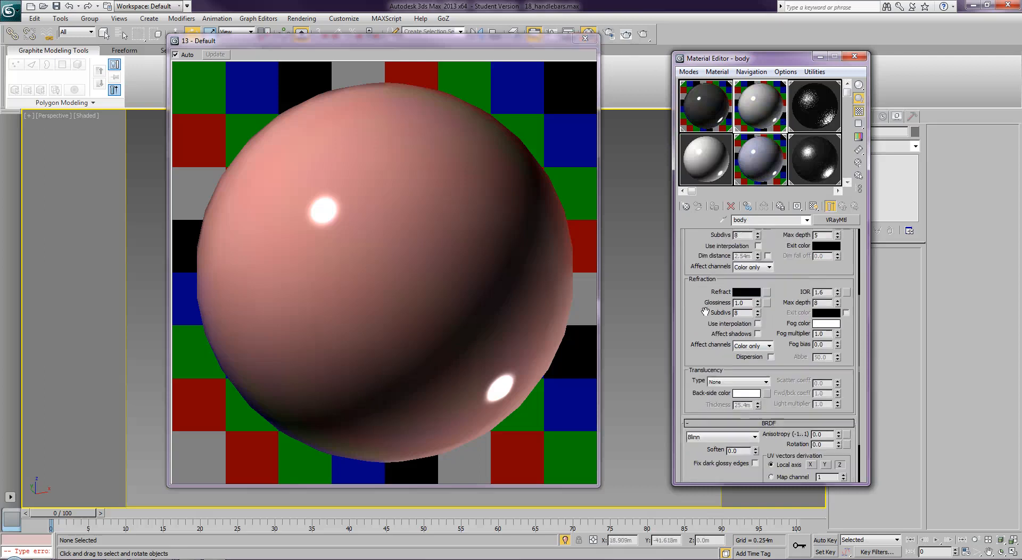
left_click(723, 401)
left_click(718, 400)
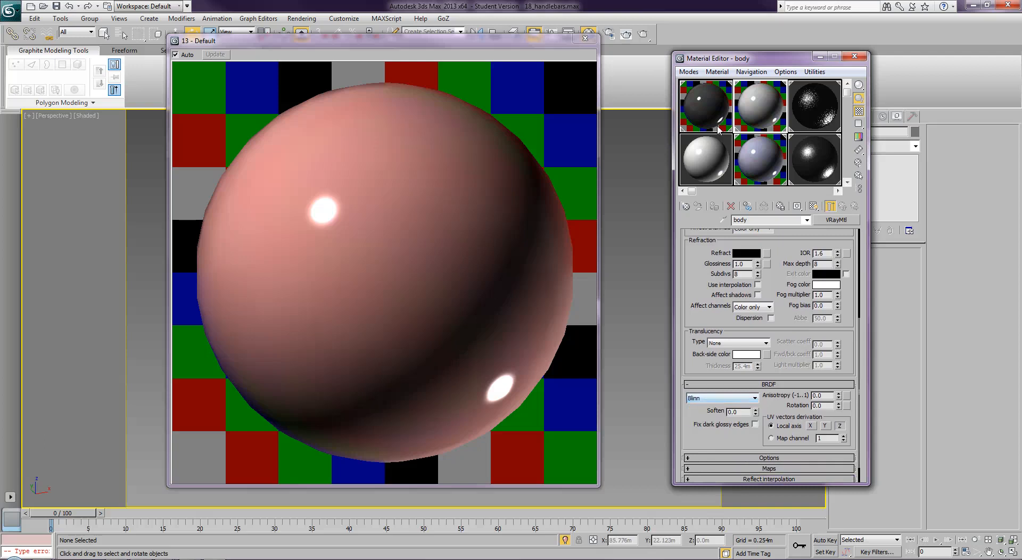
Try the Phong BRDF type on the 13 - Default material, and switch it back to Blinn.
left_click(848, 157)
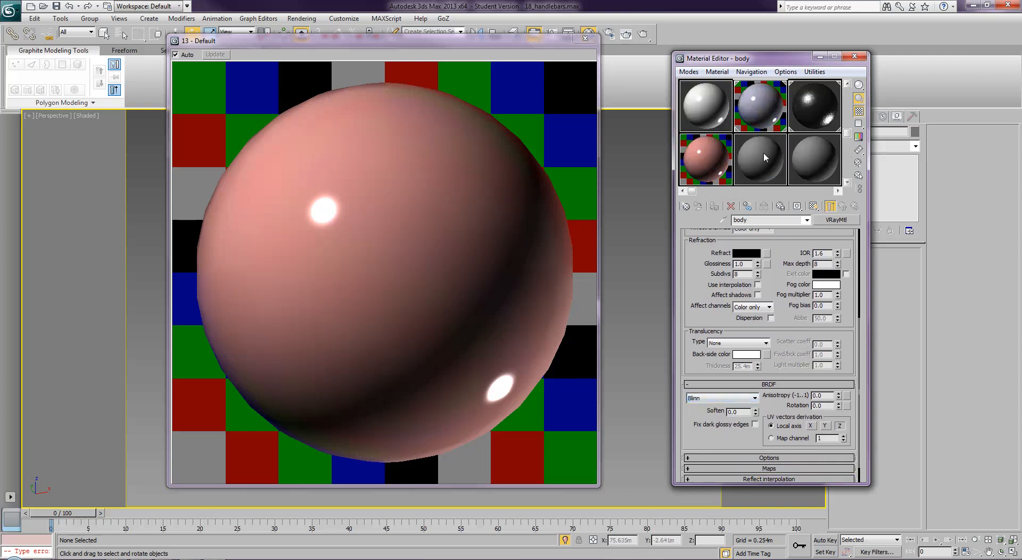
left_click(705, 165)
left_click_drag(694, 431, 712, 230)
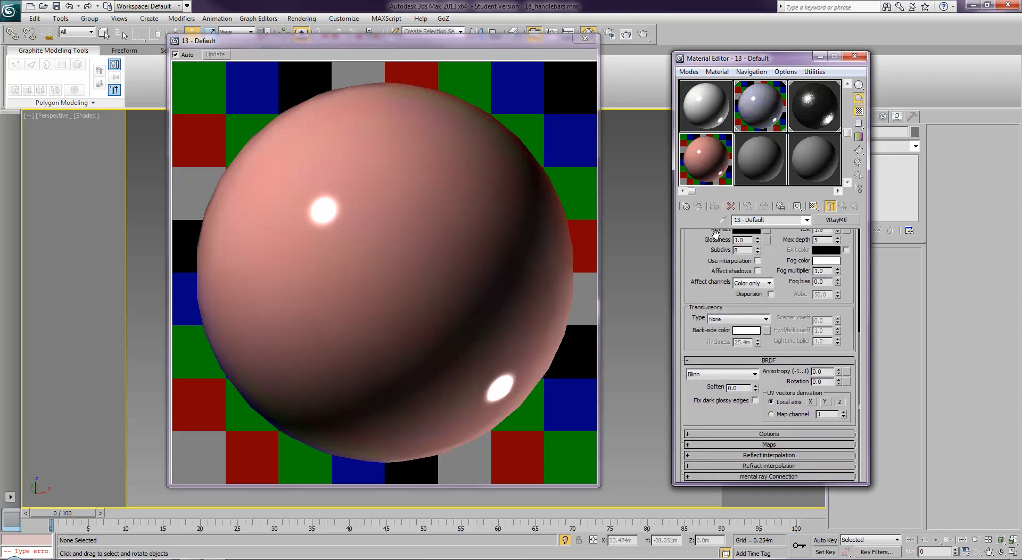
left_click(714, 378)
left_click(704, 382)
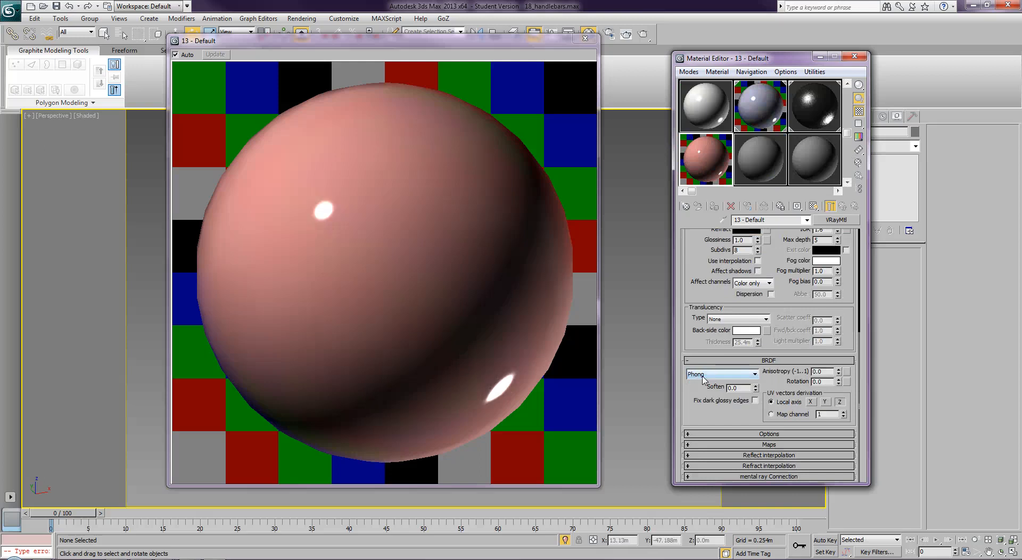
left_click(704, 378)
left_click(702, 389)
scroll(696, 373, "up", 5)
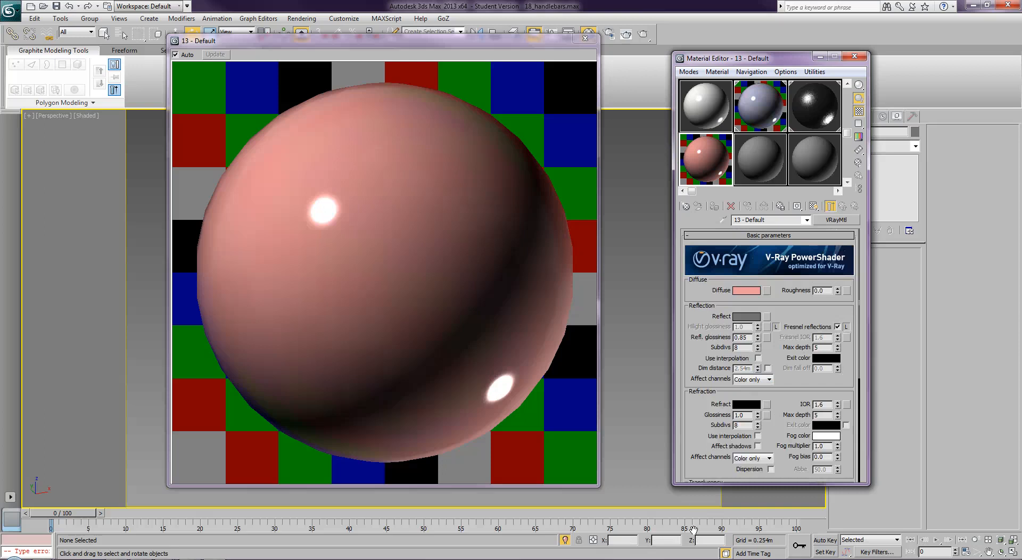
Compare the engine and body materials, switching the engine material's Fresnel reflections off and back on to judge the effect.
left_click(848, 107)
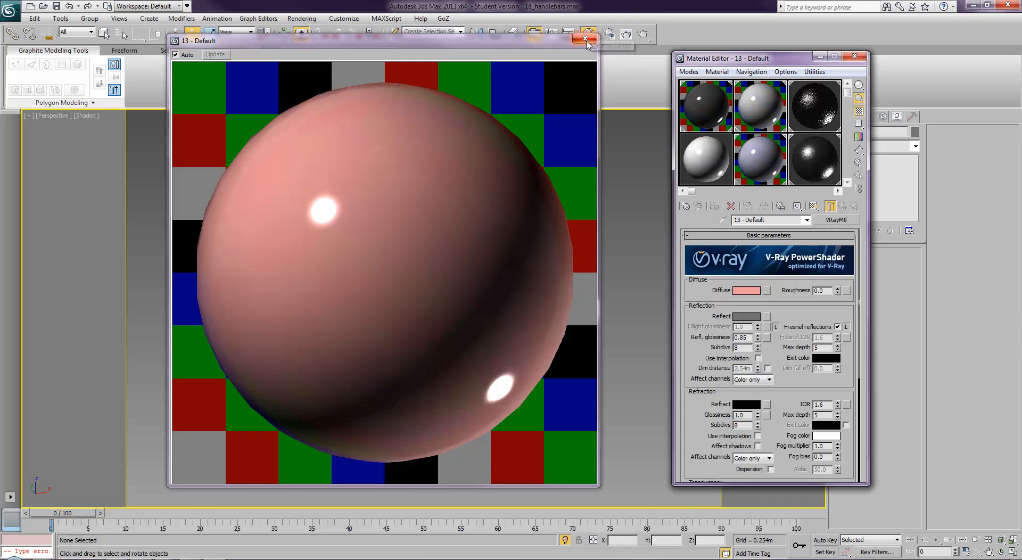
left_click(706, 107)
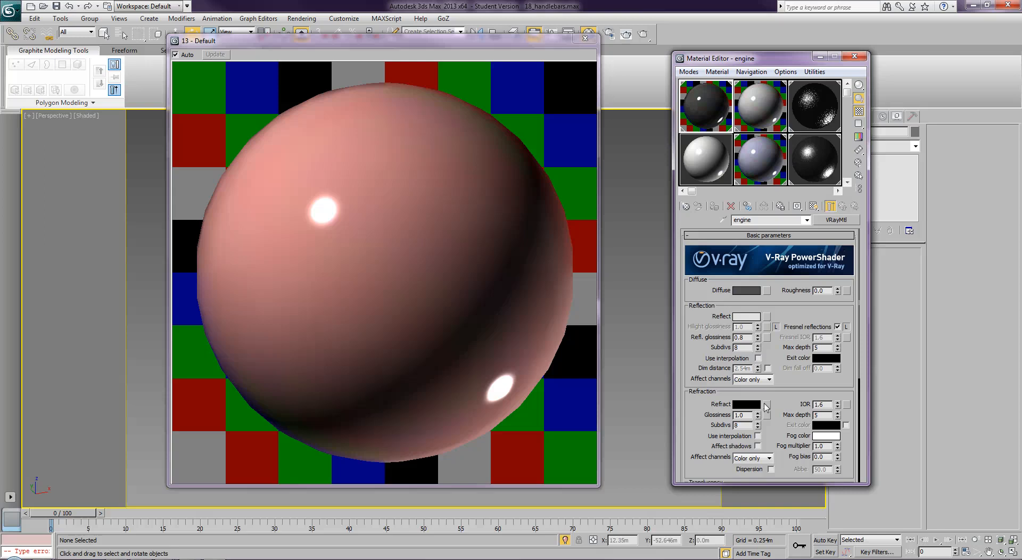
left_click(743, 96)
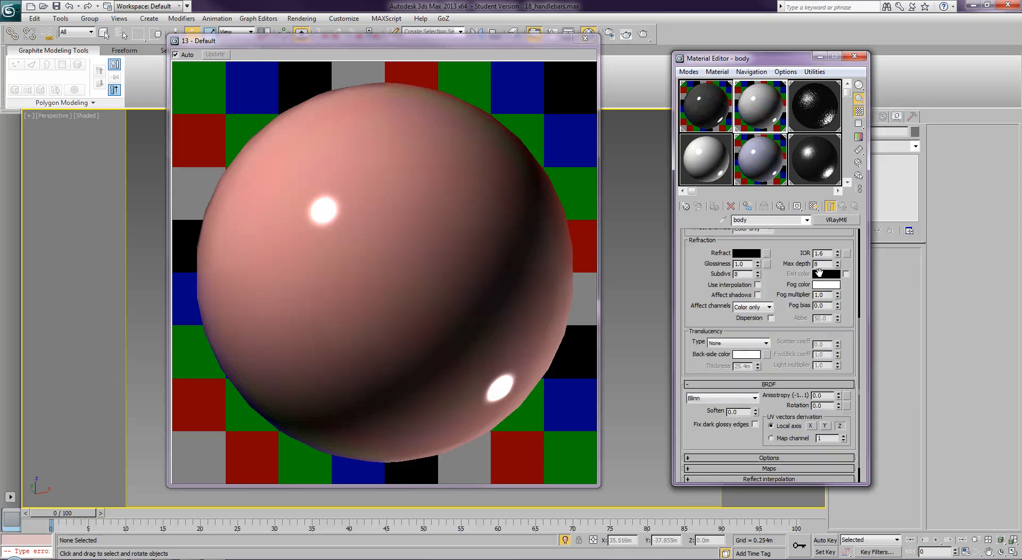
left_click(685, 120)
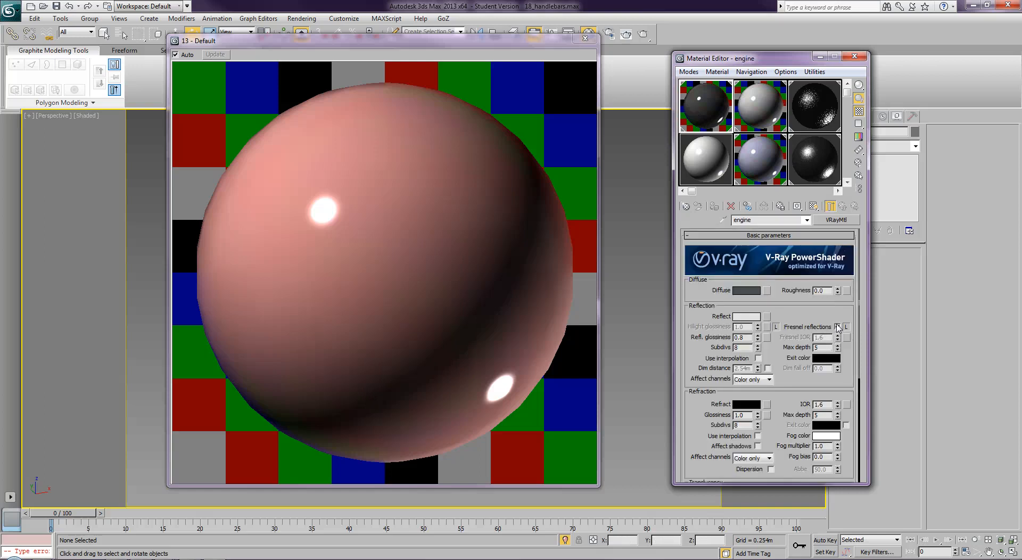
left_click(838, 327)
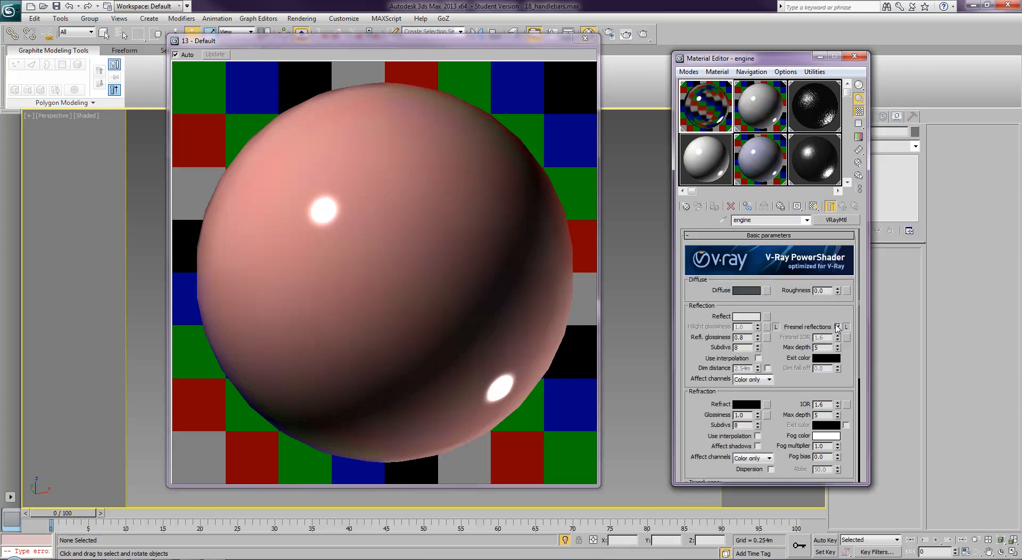
left_click(837, 327)
left_click(760, 106)
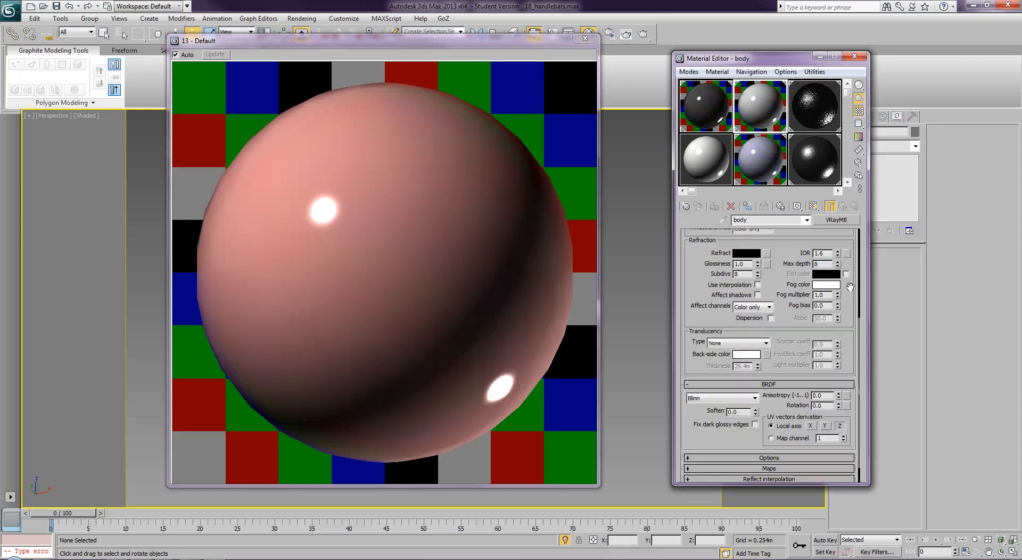
scroll(847, 284, "up", 5)
left_click(837, 315)
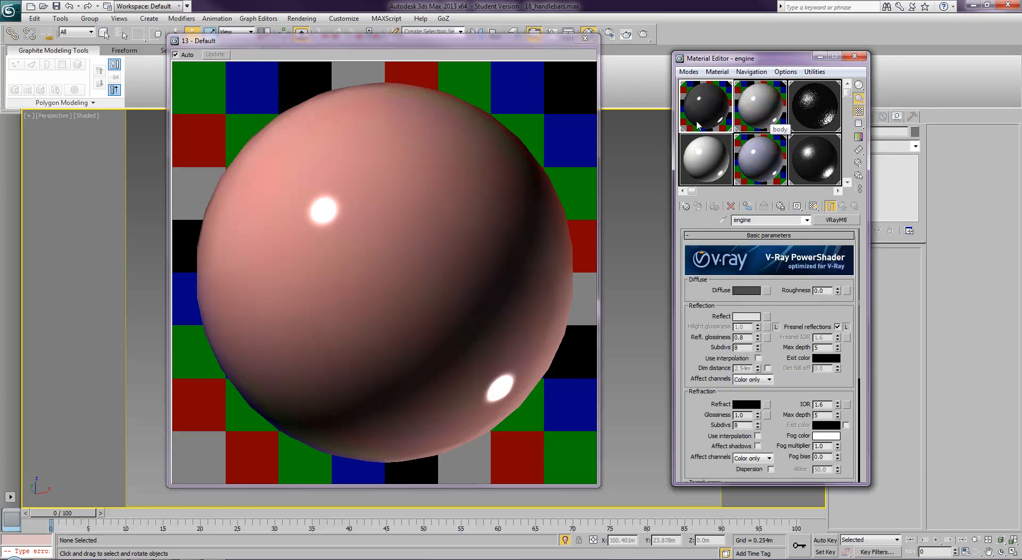
Close the enlarged 13 - Default preview and review the seat material's maps and reflection settings.
left_click(585, 38)
middle_click_drag(590, 275, 562, 275)
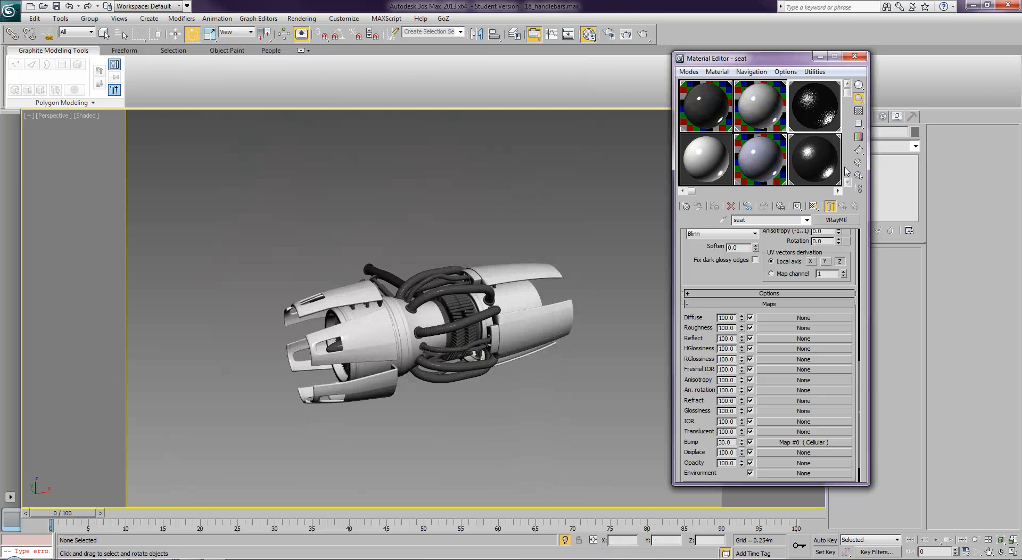
left_click_drag(852, 246, 854, 559)
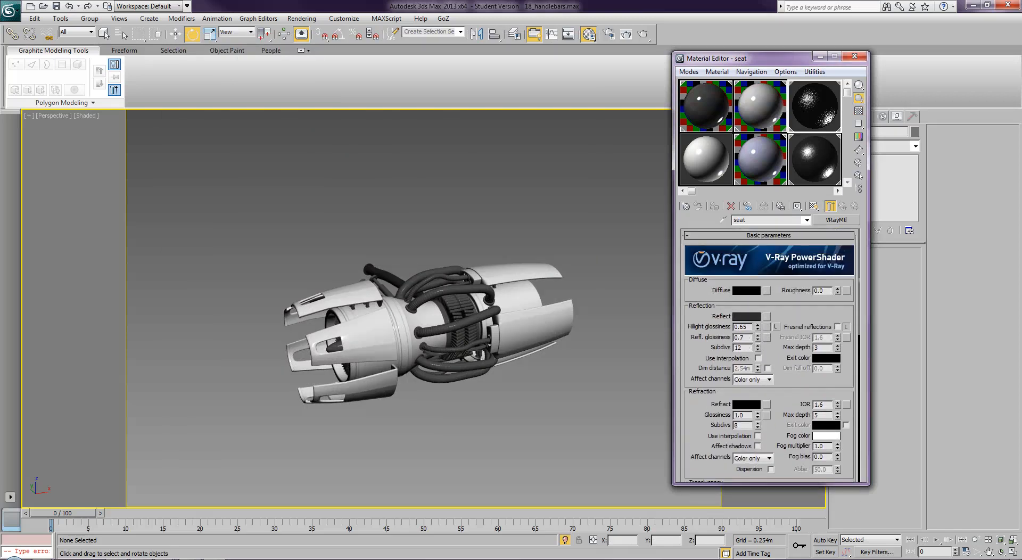
Change the unused 14 - Default material from Standard to VRayMtl.
left_click(848, 165)
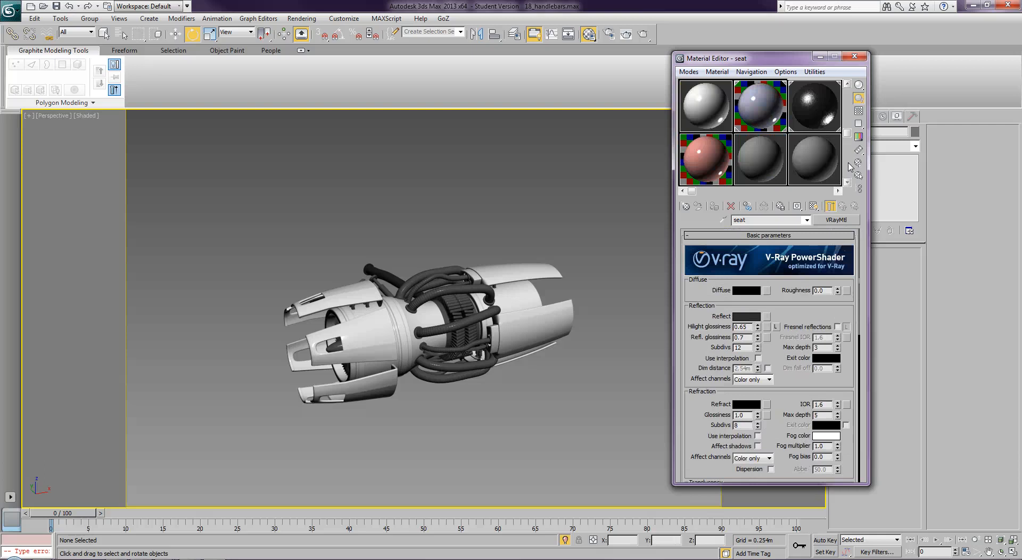
left_click(772, 168)
left_click(835, 220)
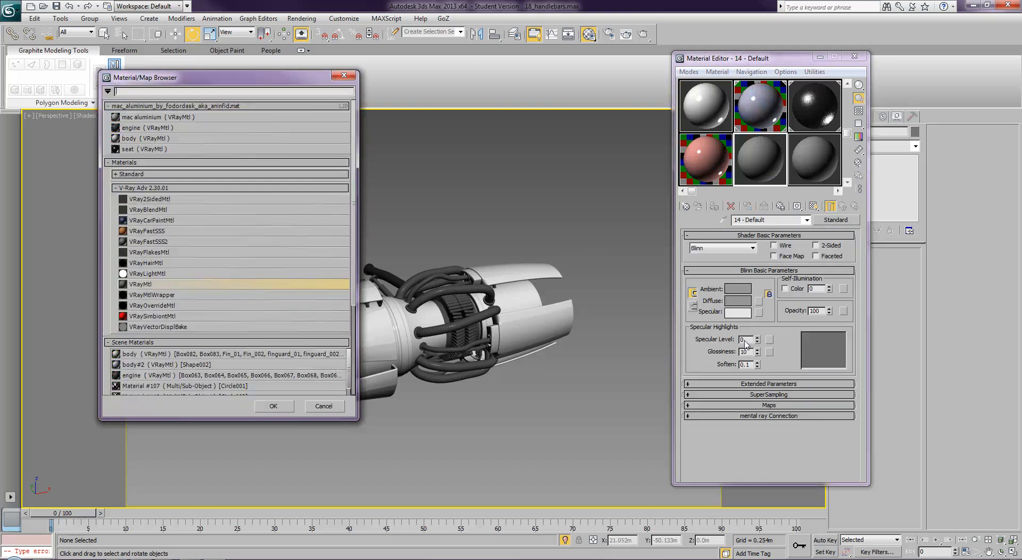
double_click(149, 284)
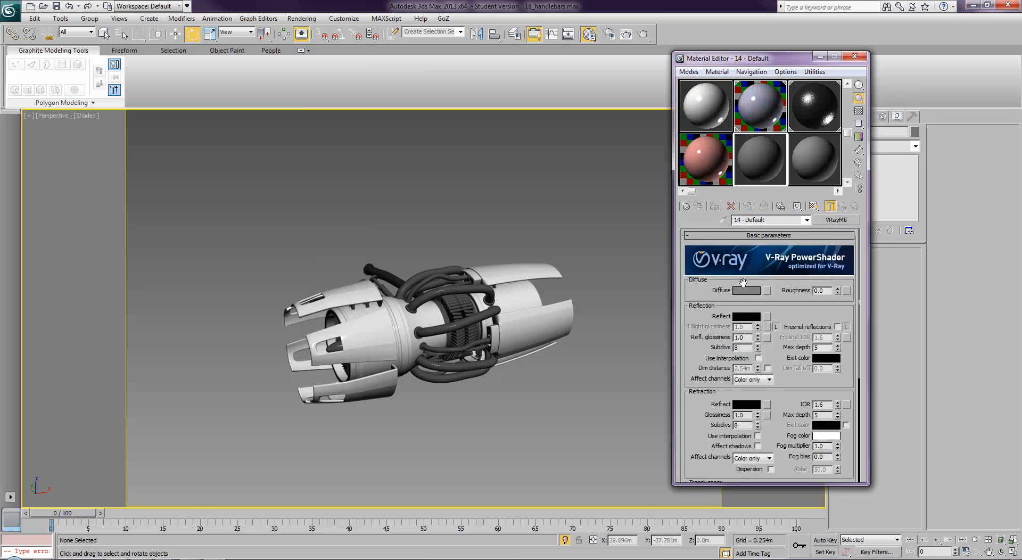
Set the 14 - Default material's diffuse colour to near black with hue 43, saturation 136 and value 5.
left_click(744, 290)
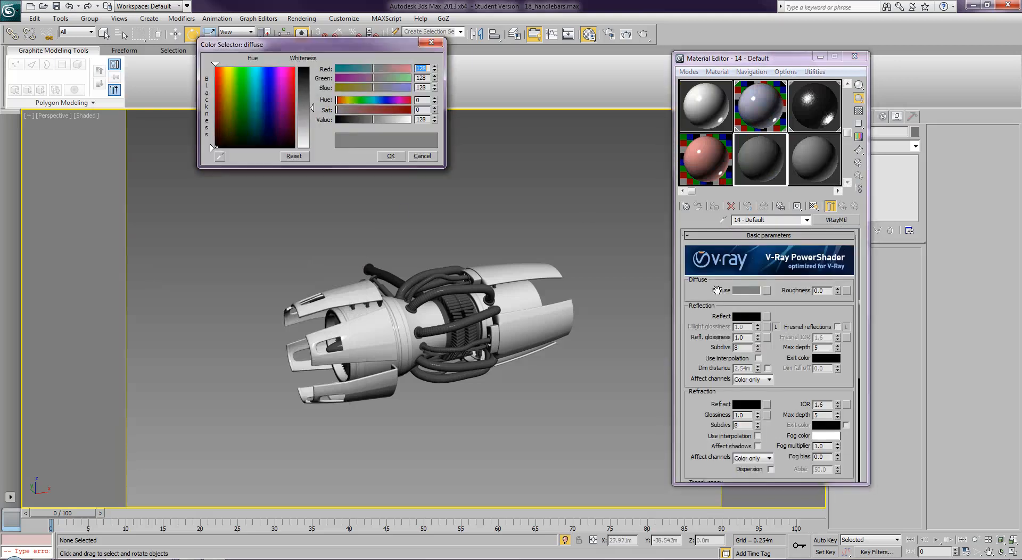
left_click_drag(307, 83, 358, 79)
left_click(358, 70)
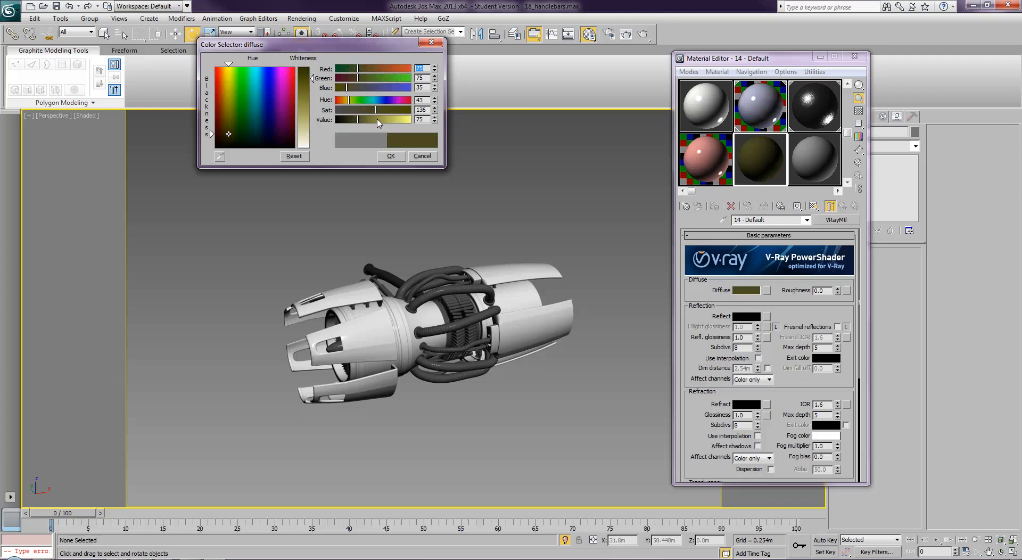
left_click(347, 120)
left_click_drag(346, 122, 339, 124)
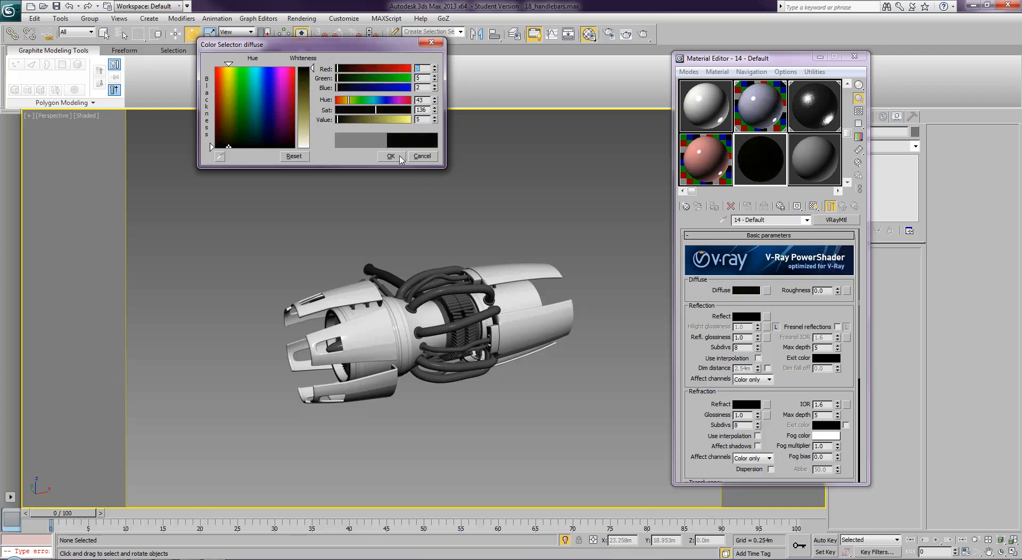
left_click(401, 157)
Enable the checkered sample background for 14 - Default and open its enlarged preview.
left_click(859, 112)
double_click(765, 161)
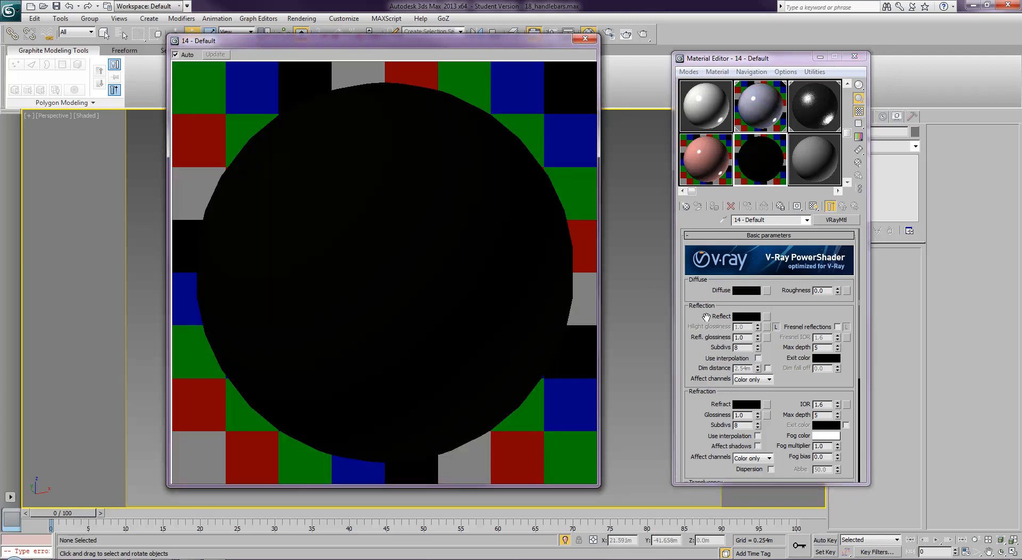
Give 14 - Default a grey reflection colour with value 126, and enable Fresnel reflections with reflection glossiness 0.75.
left_click(753, 318)
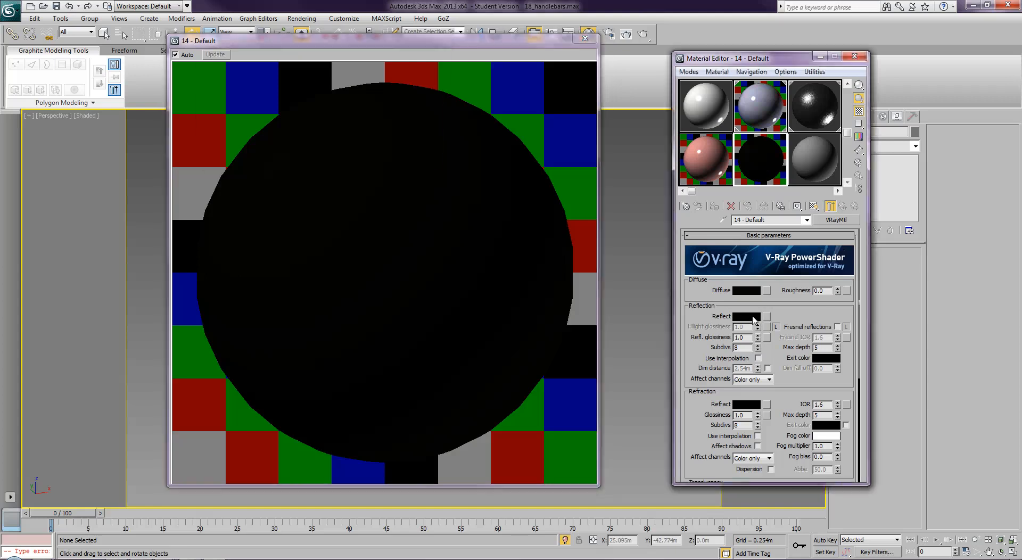
left_click(303, 108)
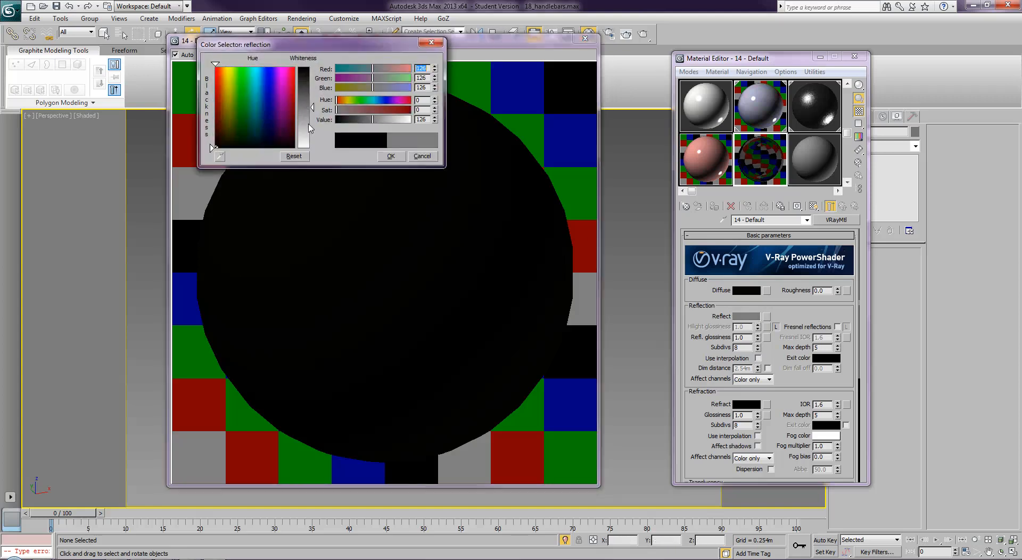
left_click(391, 156)
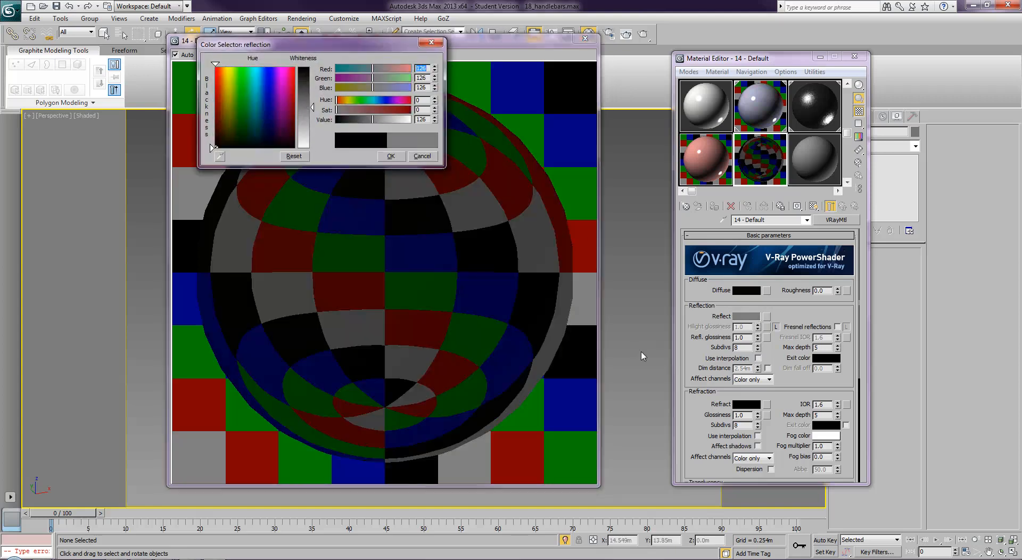
left_click(837, 327)
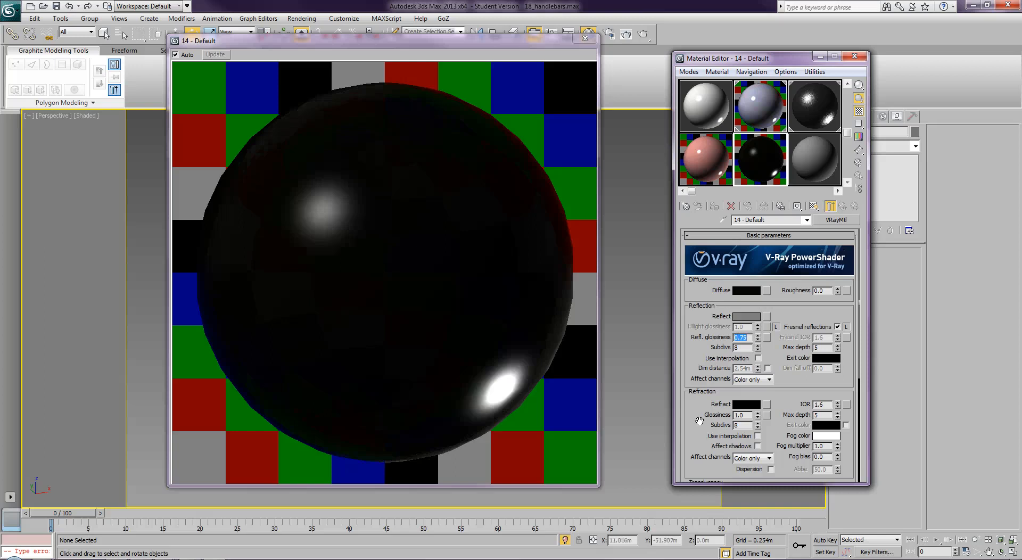
Assign a standard Cellular map to the Bump slot of the 14 - Default material.
scroll(708, 421, "down", 5)
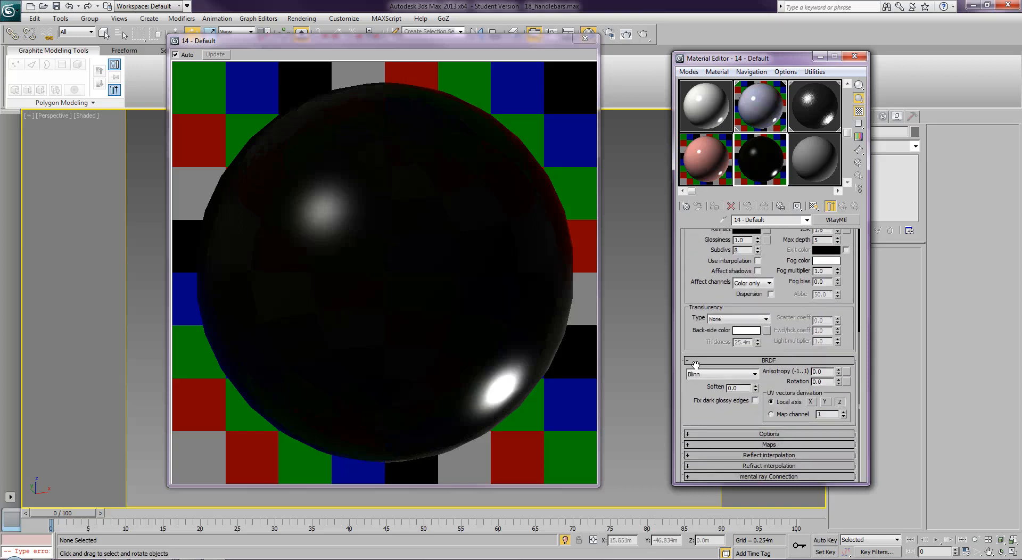
left_click(692, 444)
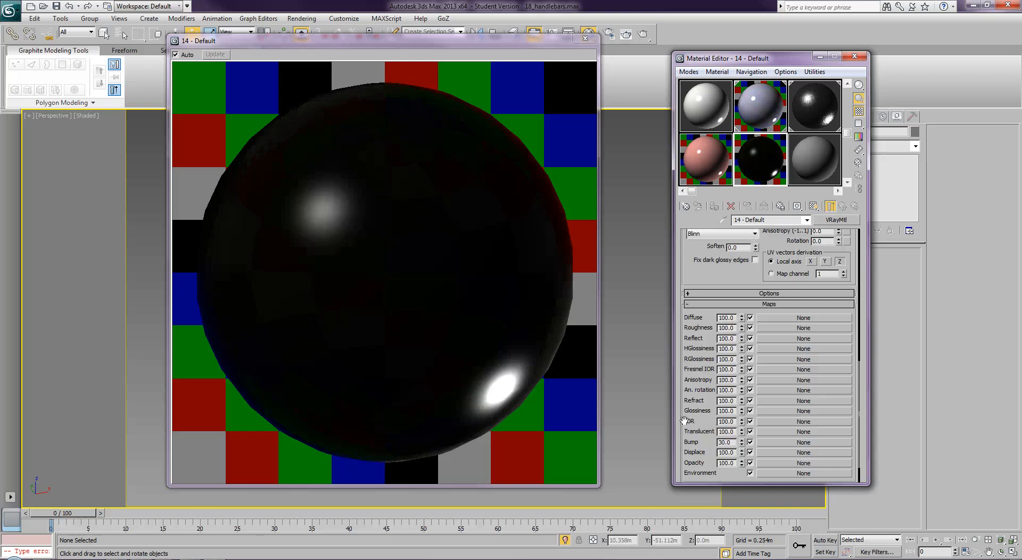
left_click(783, 443)
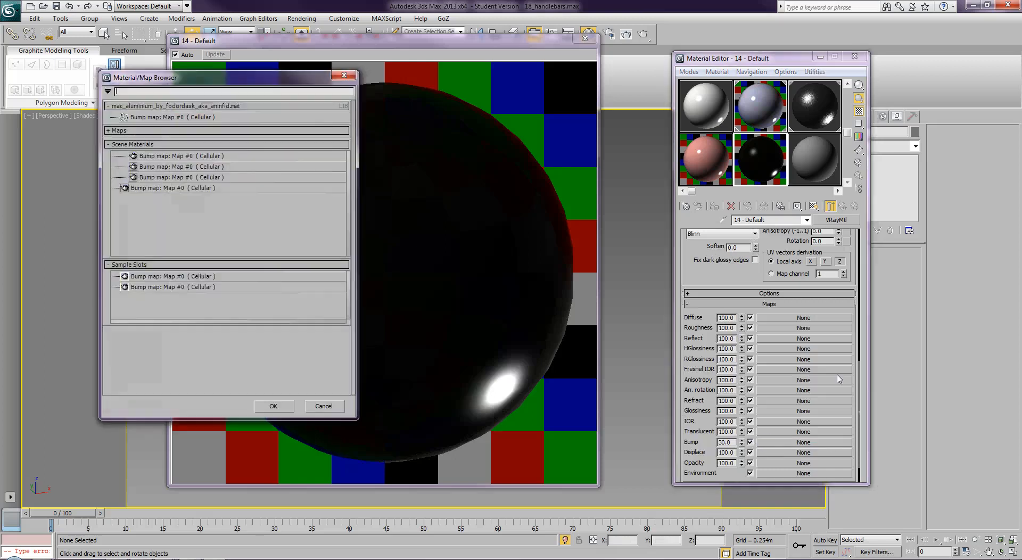
left_click_drag(233, 88, 738, 140)
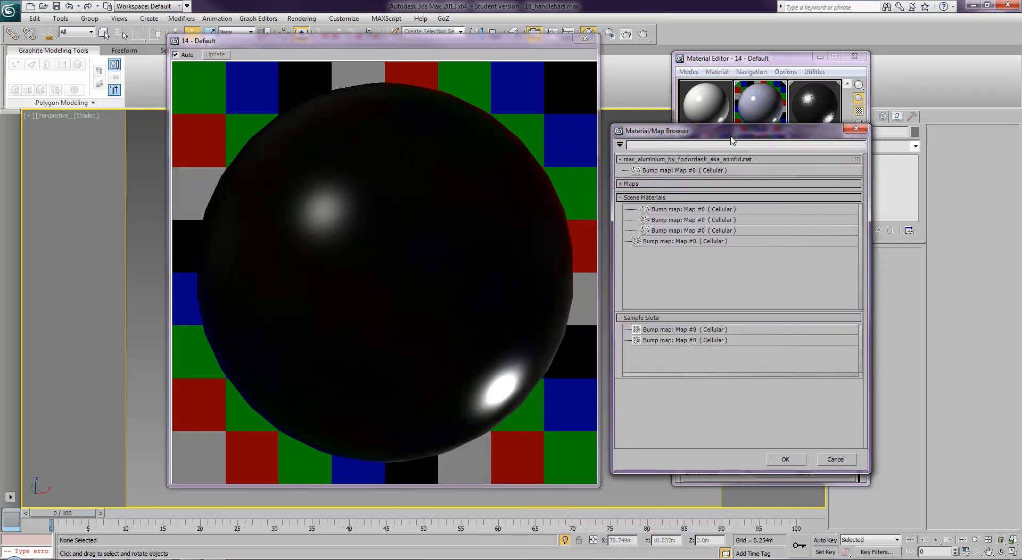
left_click(628, 184)
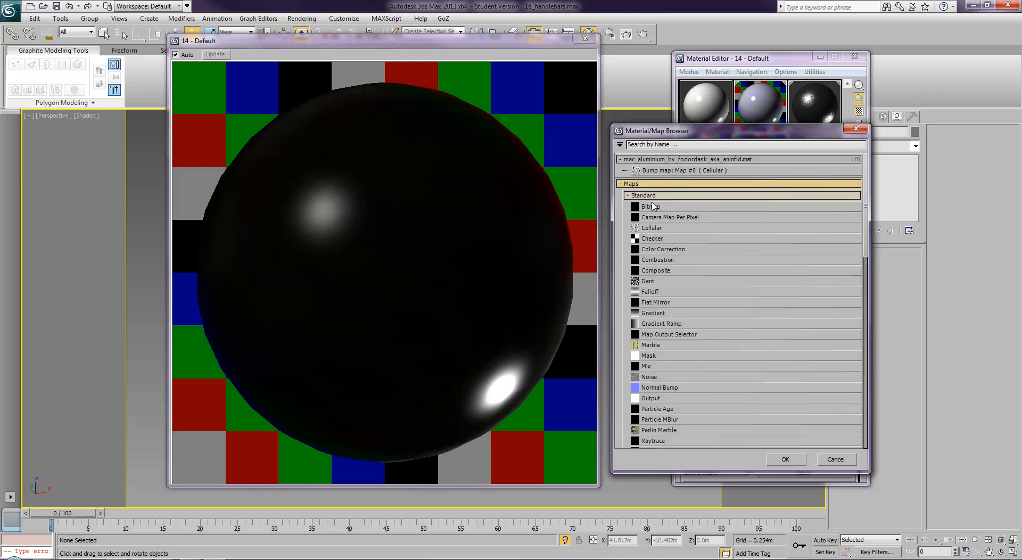
left_click(654, 229)
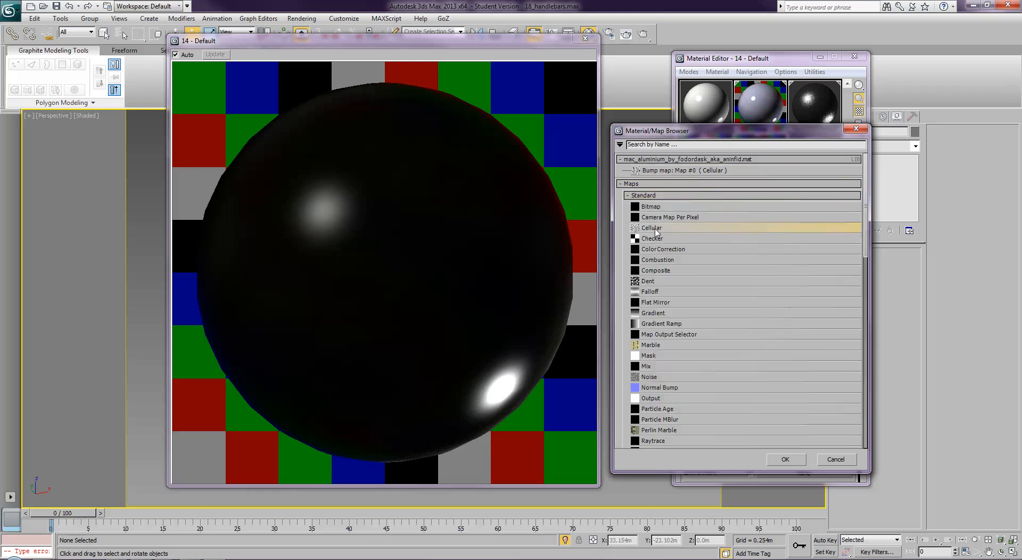
double_click(655, 229)
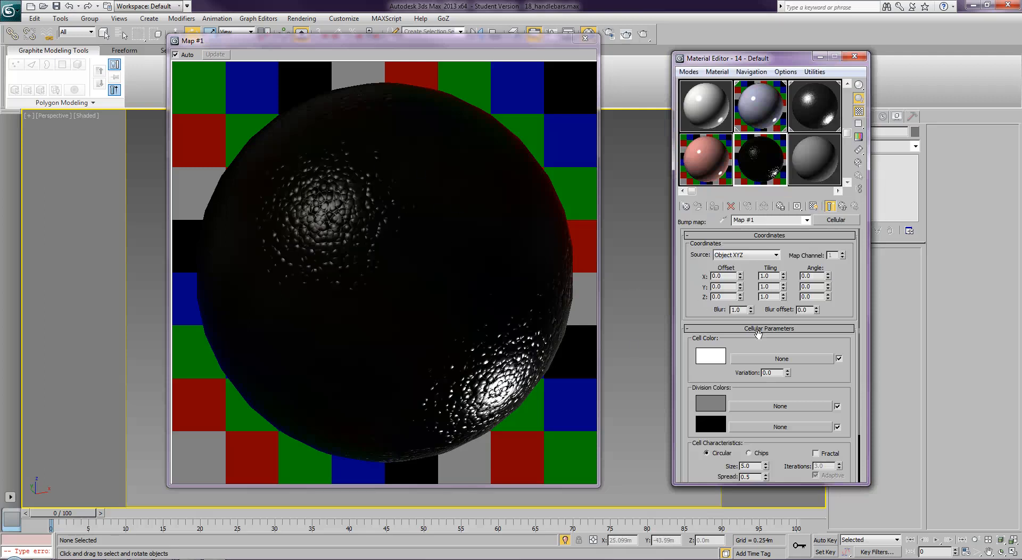
Set the cell size of the Cellular bump map to 2.0.
left_click_drag(850, 399, 850, 300)
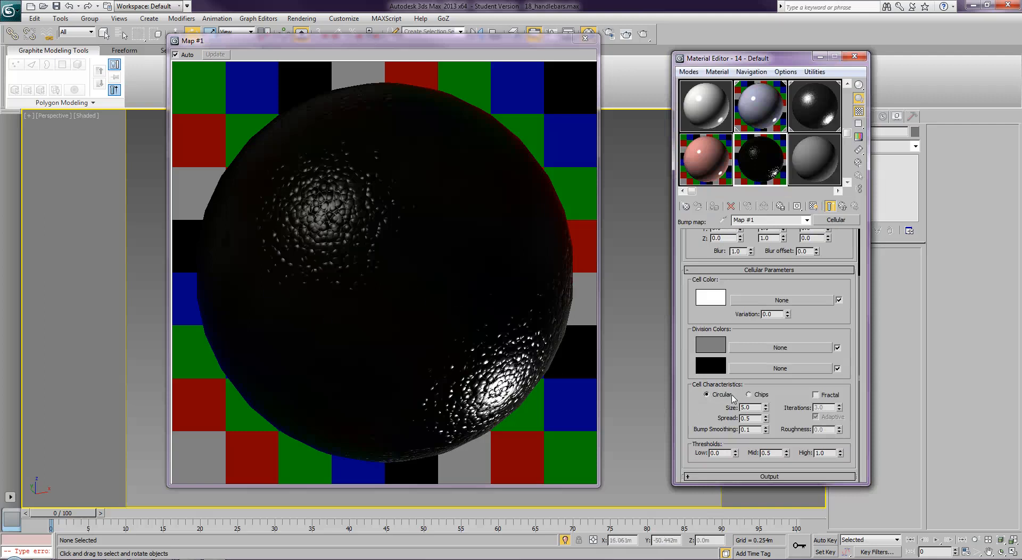
left_click(748, 395)
type("2")
key("Return")
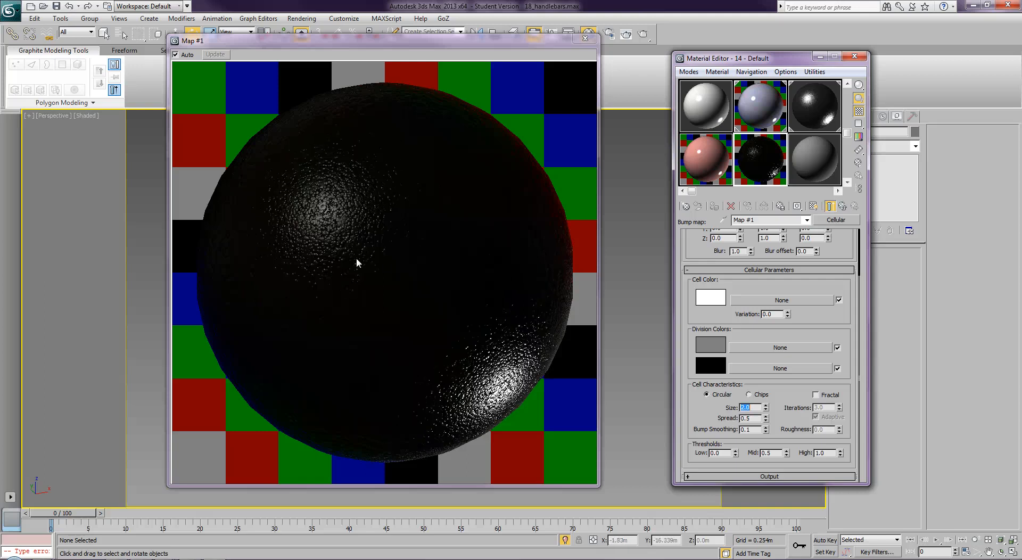
Assign a standard Checker map to the Cell Color slot of the Cellular bump map.
left_click_drag(685, 374, 680, 313)
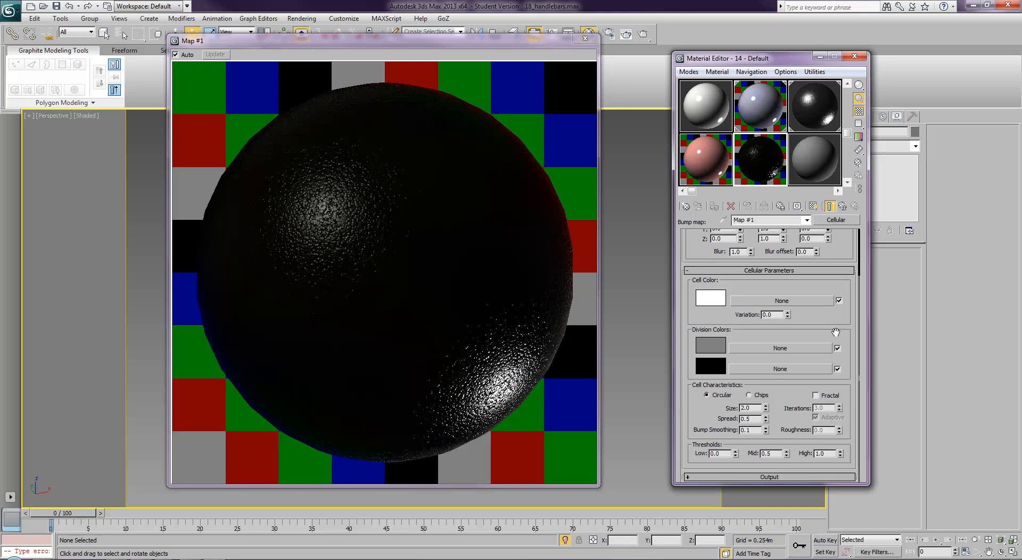
left_click_drag(834, 326, 834, 462)
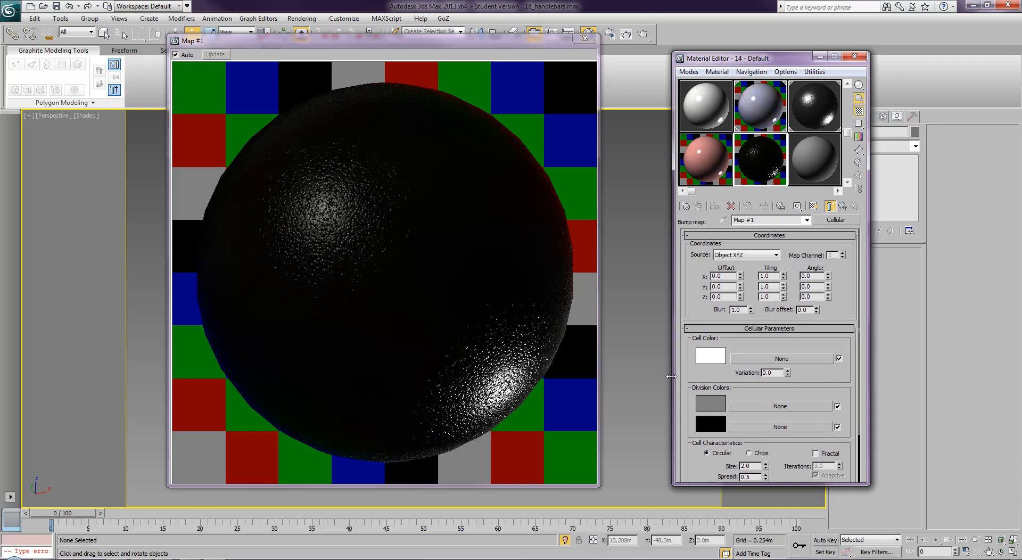
mouse_move(700, 379)
left_mouse_down()
mouse_move(702, 329)
mouse_move(701, 375)
left_mouse_up()
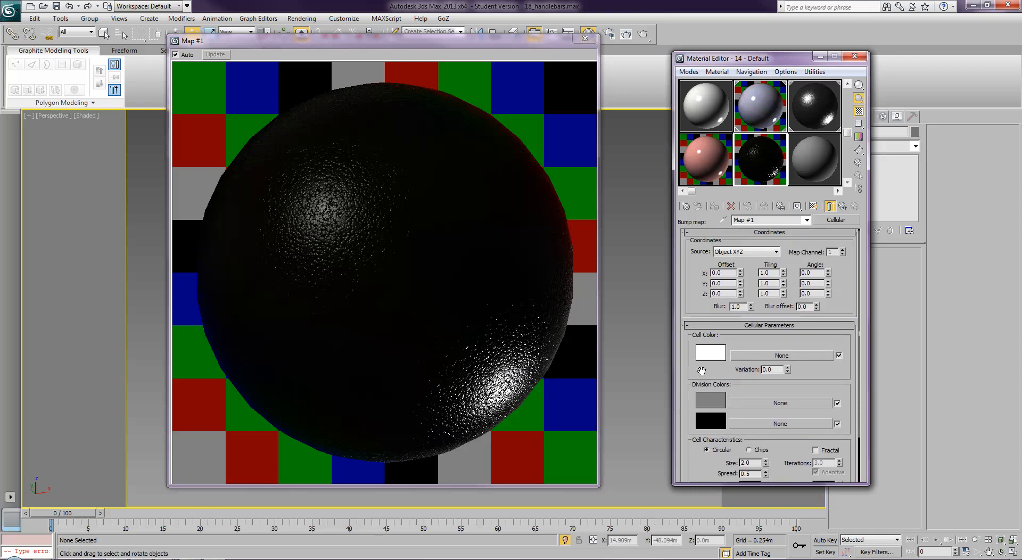
left_click(756, 355)
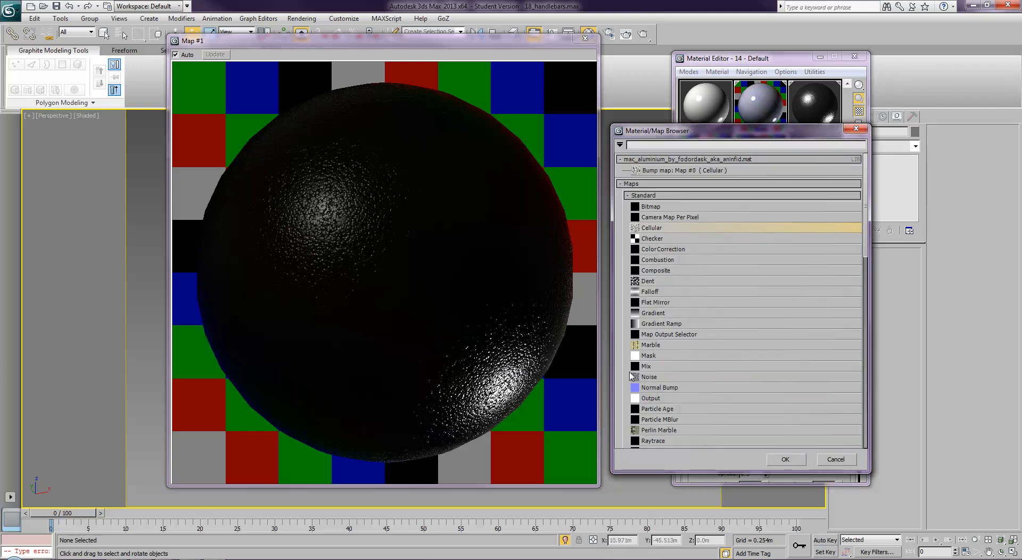
left_click(654, 239)
double_click(654, 239)
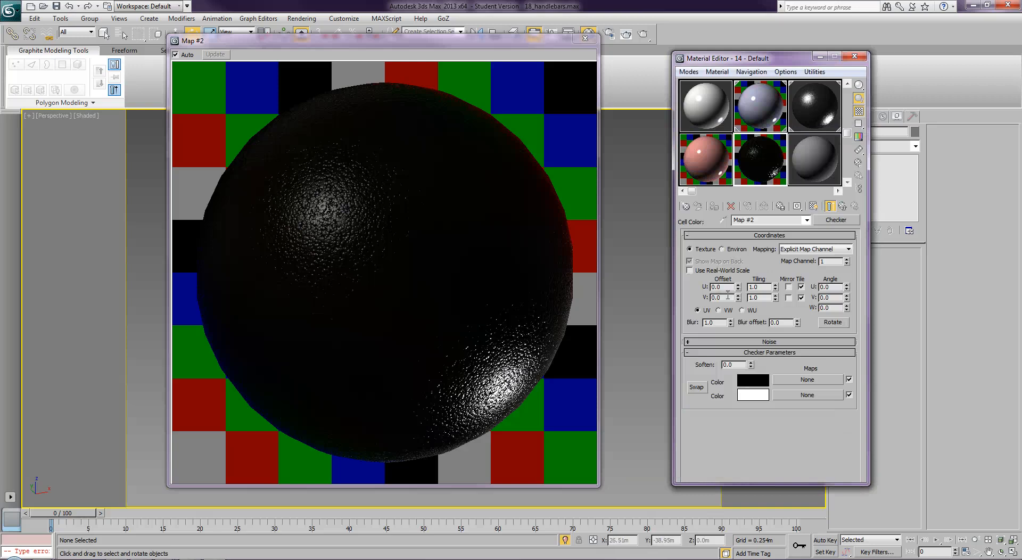
Clear the Checker map from the Cell Color slot of the Cellular bump map.
left_click(834, 220)
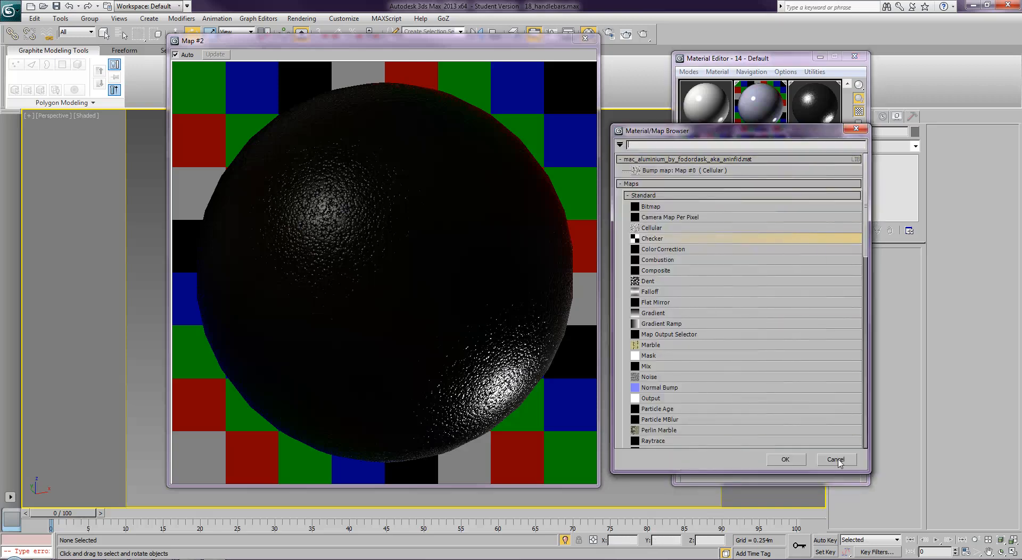
left_click(844, 461)
left_click(842, 206)
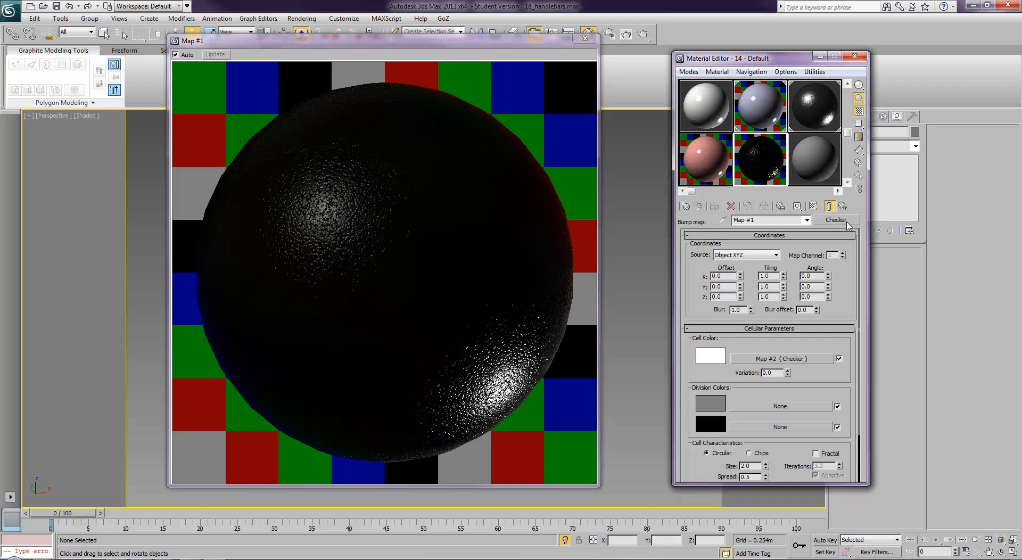
right_click(755, 357)
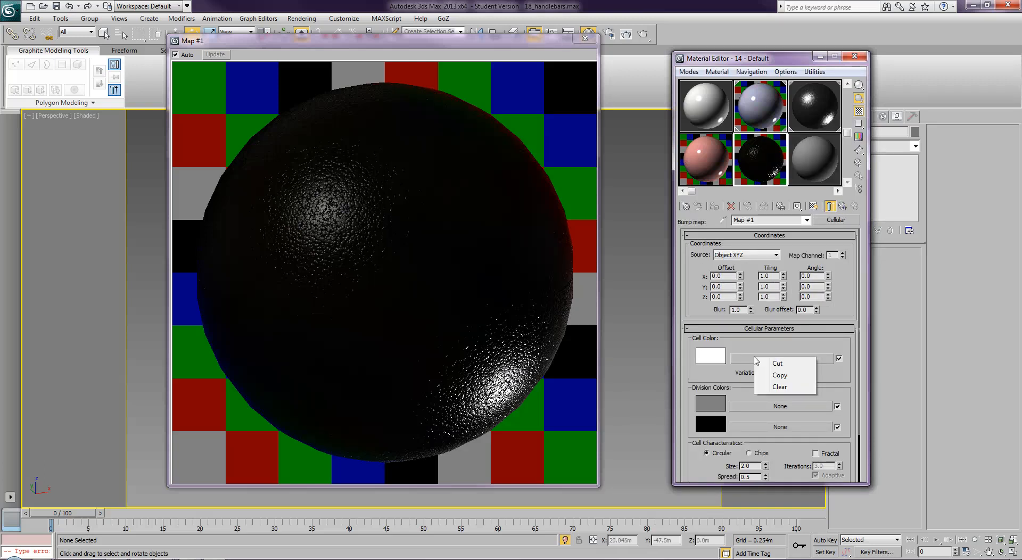
left_click(781, 387)
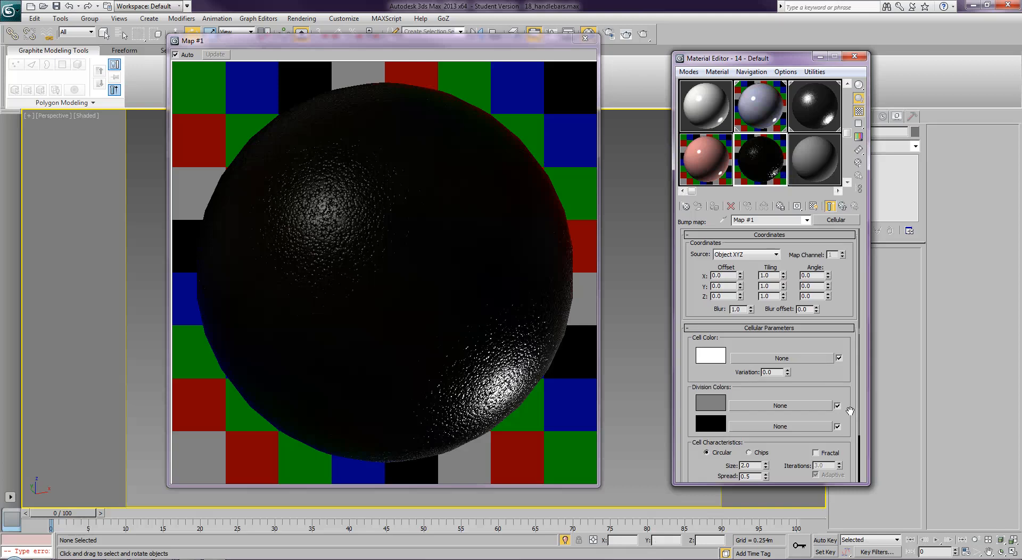
Set the Bump amount of 14 - Default to -15.0 and close its enlarged preview.
scroll(849, 417, "down", 3)
left_click(842, 206)
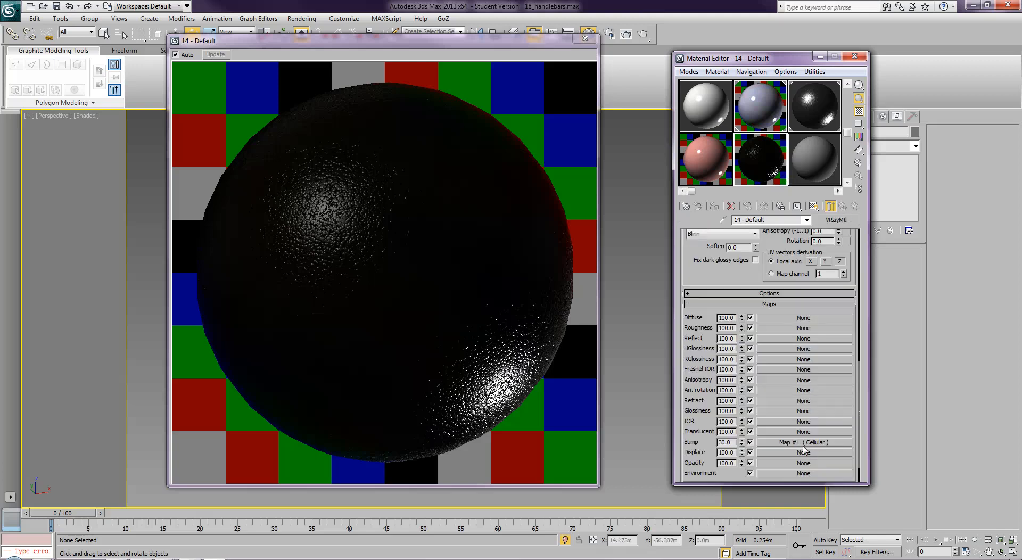
double_click(728, 442)
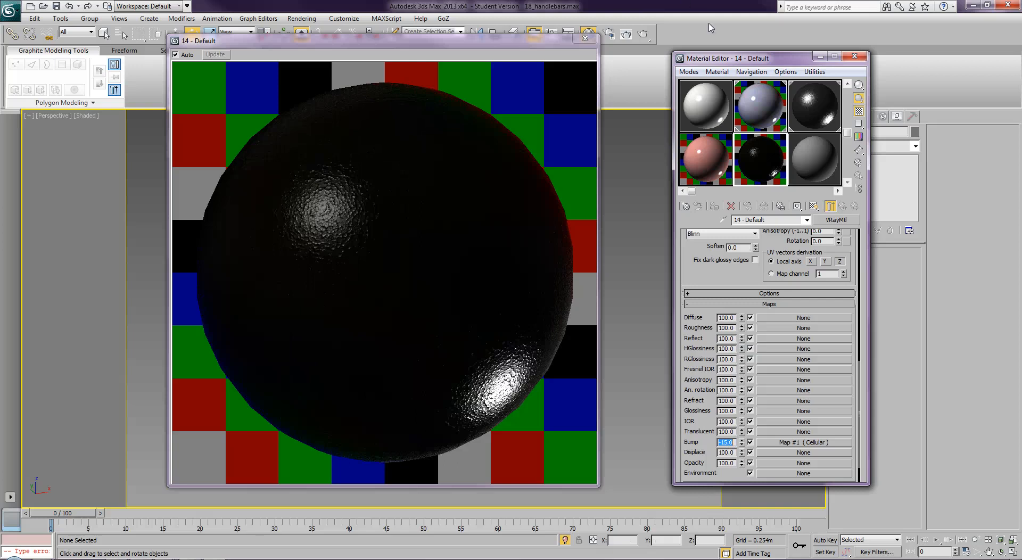
left_click(585, 38)
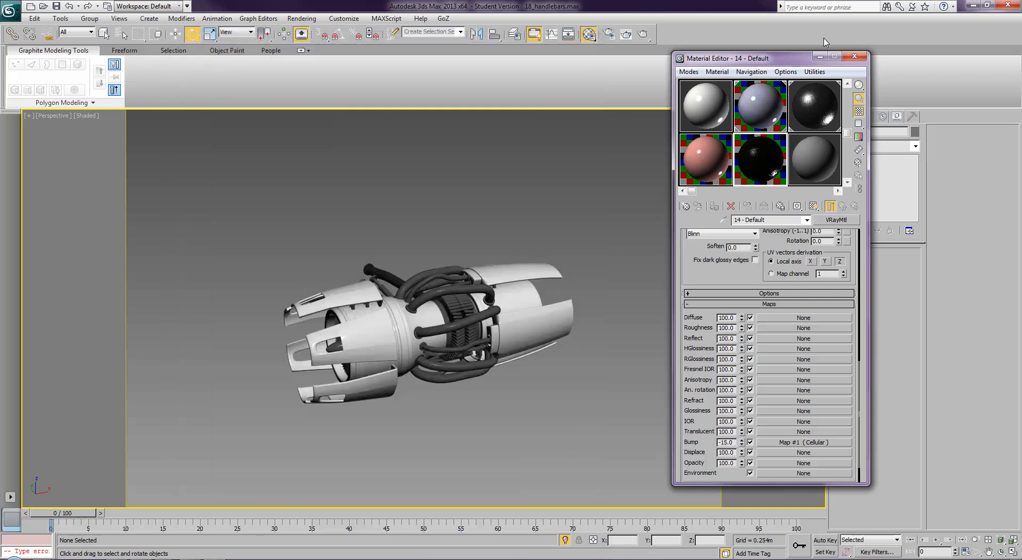
Assign the standard grey 15 - Default material to all objects of the engine model and clear the selection.
middle_click_drag(513, 256, 472, 246)
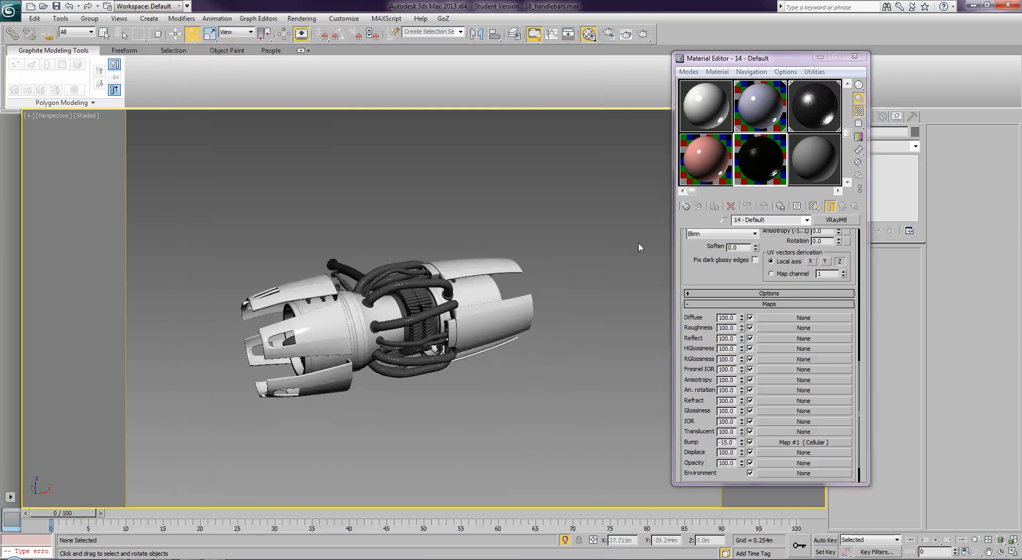
left_click(816, 161)
left_click_drag(581, 225, 203, 429)
left_click(714, 206)
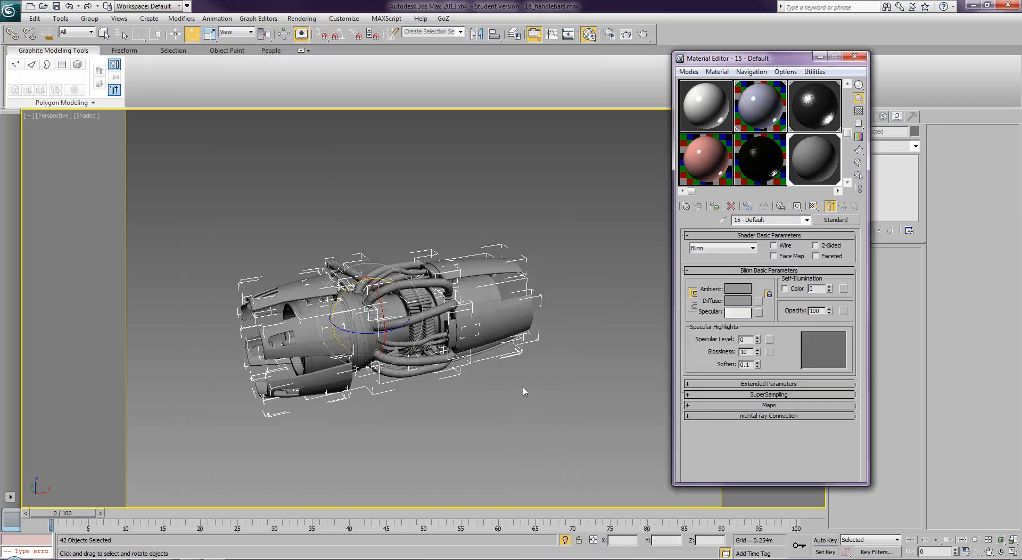
left_click(523, 394)
Assign the body material to the engine's inner hull sections between the cowling panels.
scroll(523, 394, "up", 2)
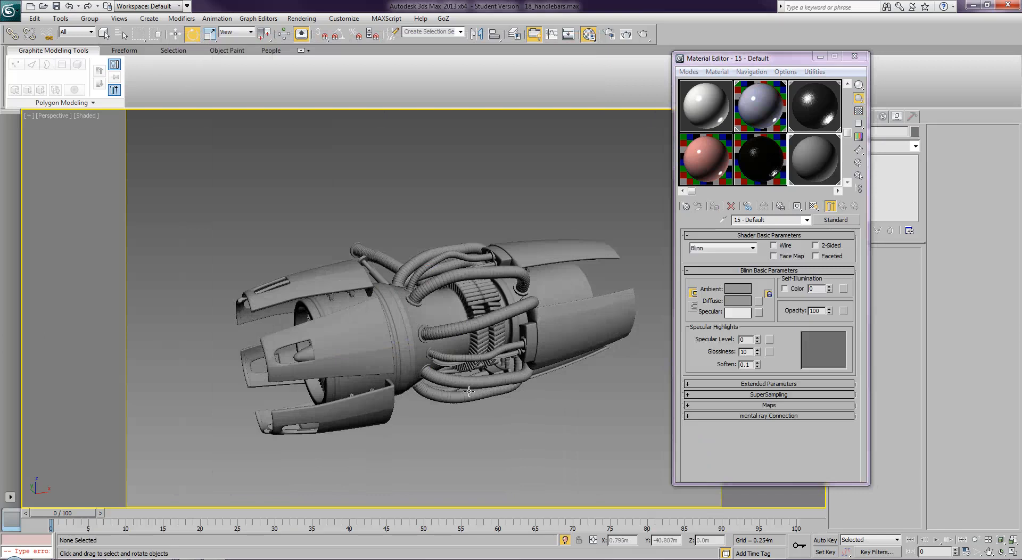
middle_click_drag(469, 392, 473, 331, "alt")
scroll(511, 360, "up", 2)
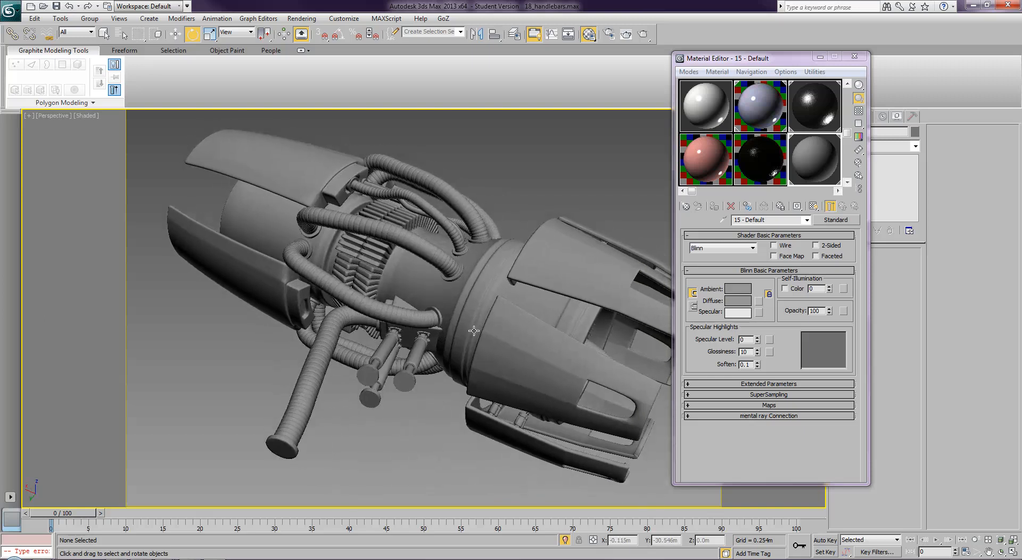
left_click(701, 116)
left_click(847, 111)
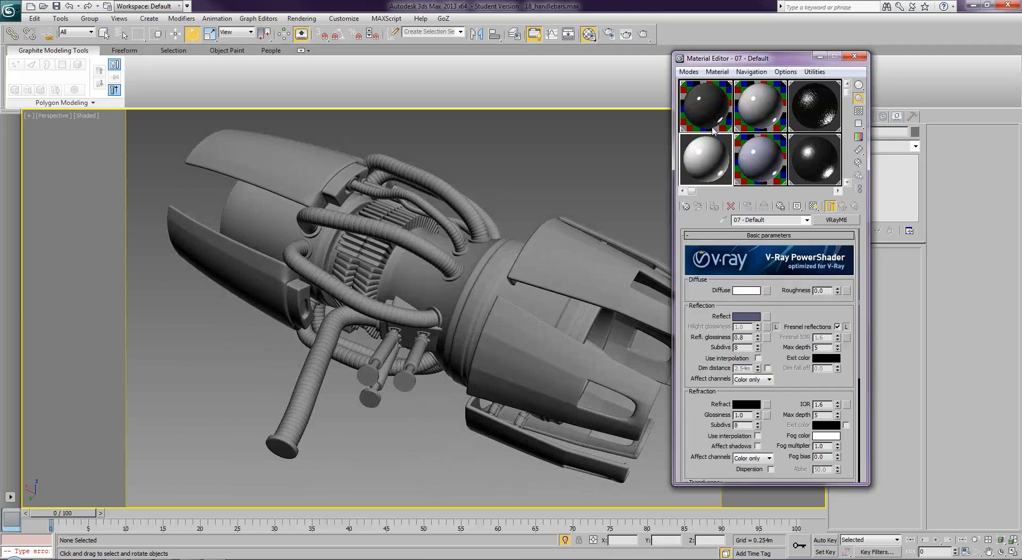
left_click(743, 123)
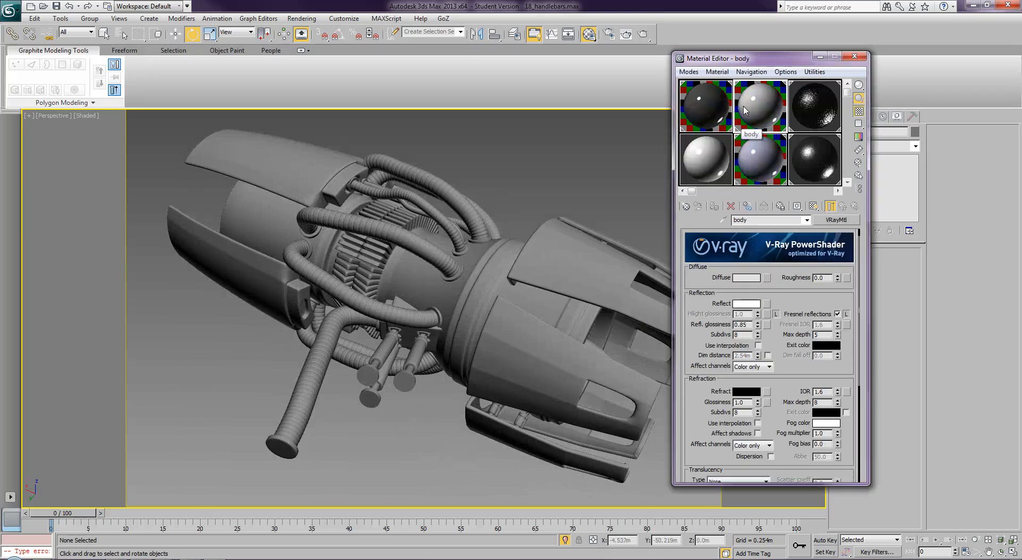
left_click_drag(750, 99, 375, 179)
left_click_drag(270, 229, 265, 230)
Save the scene, restore the selection of the six rear cowling objects and assign the body material to them.
middle_click_drag(206, 251, 321, 390)
scroll(341, 269, "up", 3)
key("ctrl+s")
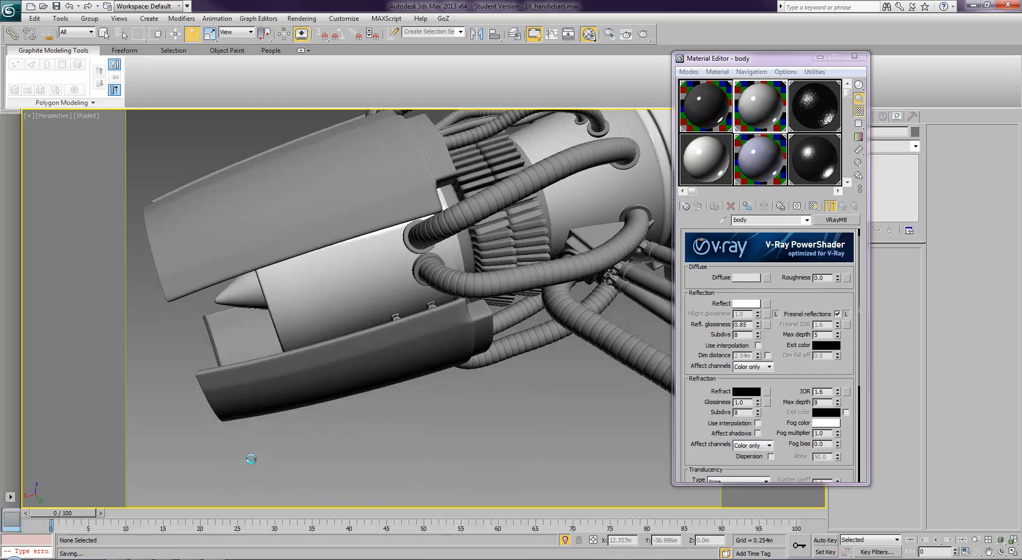
key("ctrl+z")
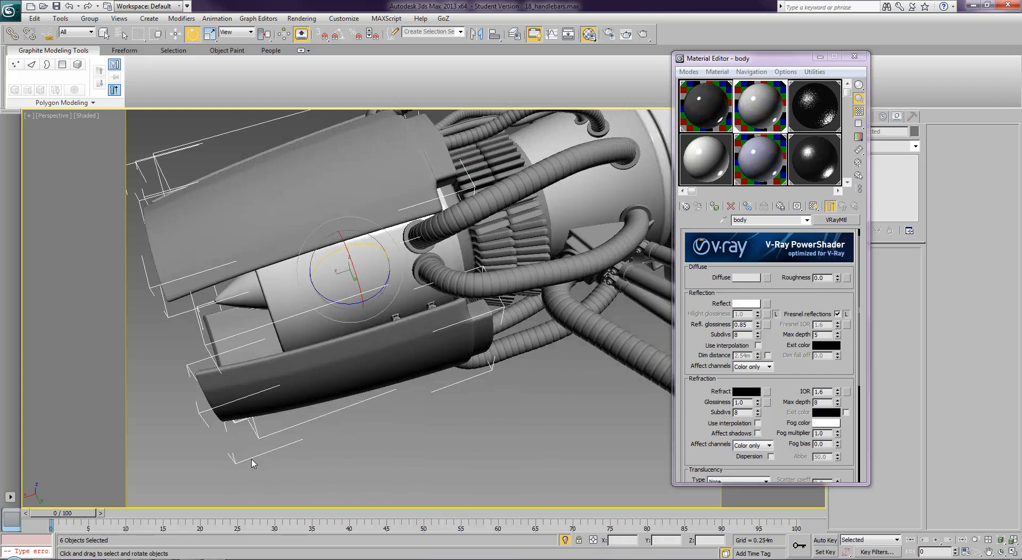
left_click(714, 206)
Assign the dark engine material to the ribbed core behind the hoses.
left_click(494, 244)
left_click(701, 143)
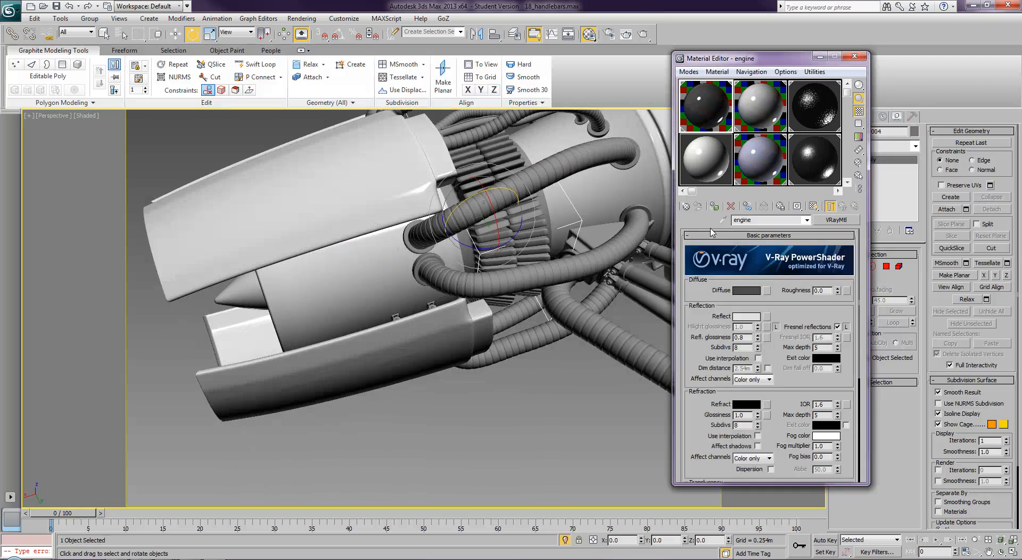
left_click(714, 206)
Assign the engine material to the six selected front cowling objects.
middle_click_drag(533, 272, 412, 314, "alt")
middle_click_drag(502, 251, 468, 234, "alt")
left_click_drag(411, 414, 396, 499)
left_click(714, 206)
Assign the body#2 material to the front turbine fan and clear the selection.
middle_click_drag(500, 410, 381, 289, "alt")
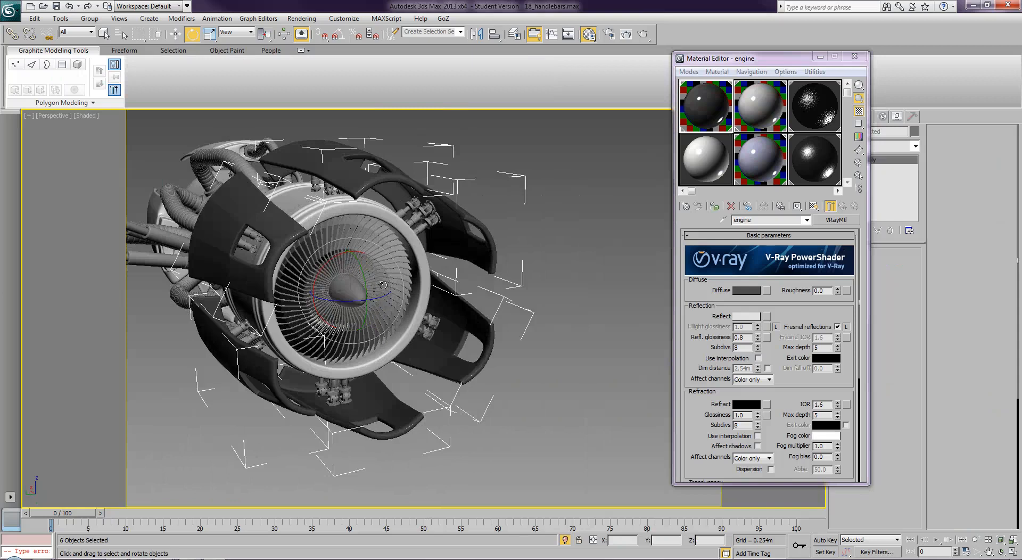
left_click(374, 290)
left_click(748, 170)
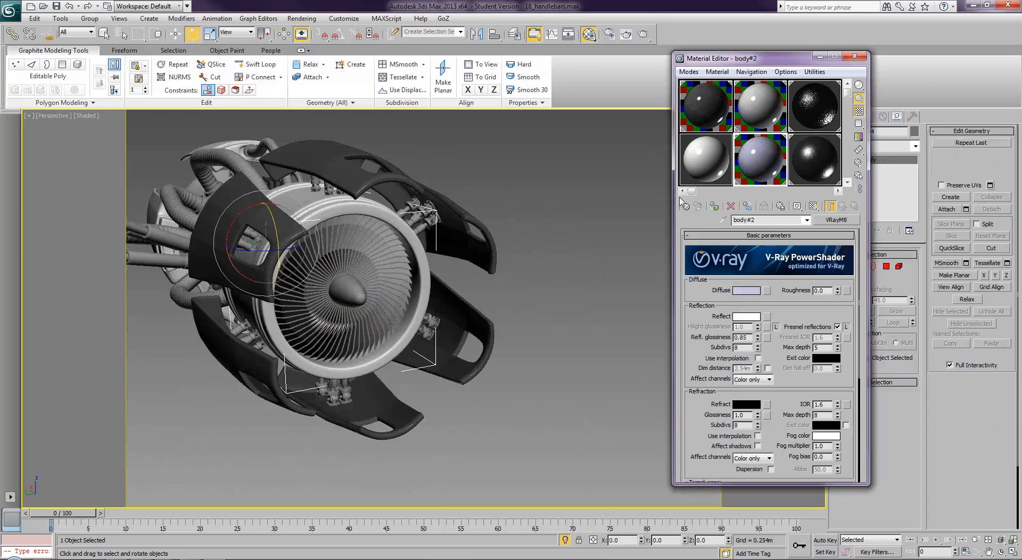
left_click(715, 206)
left_click(574, 435)
Select the six front cowling objects and assign the body material to them.
middle_click_drag(575, 436, 518, 401, "alt")
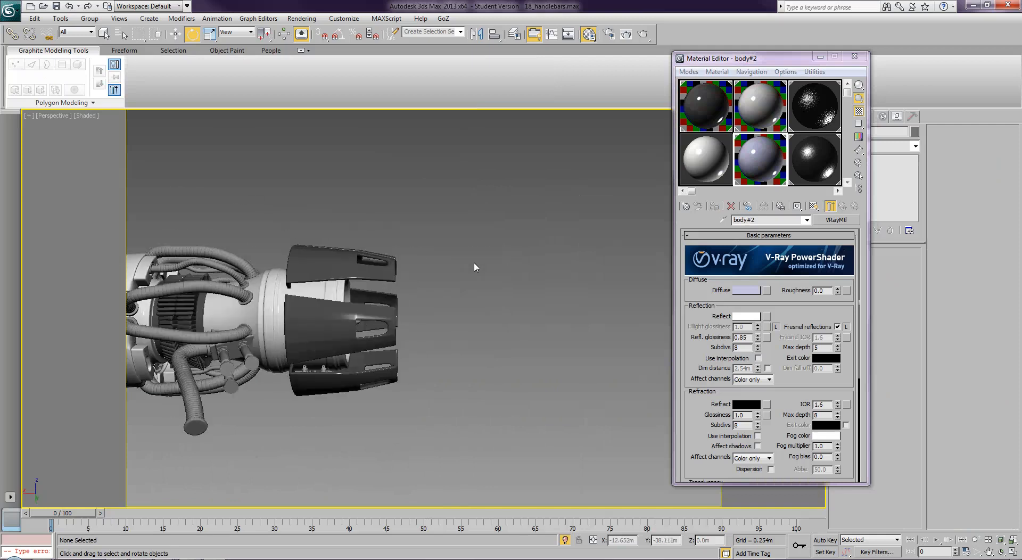
left_click_drag(381, 425, 382, 424)
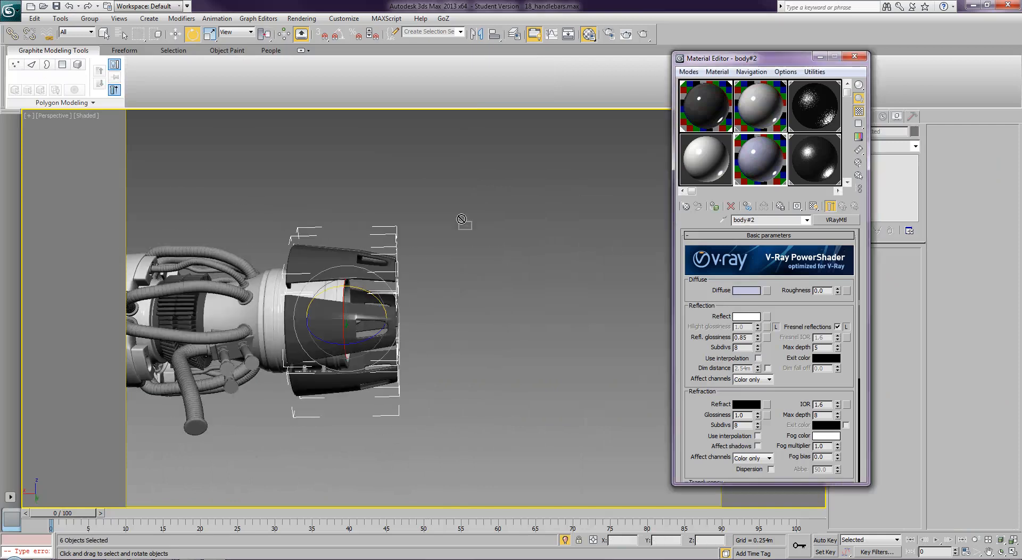
left_click_drag(380, 268, 385, 271)
left_click(493, 309)
left_click(502, 333)
Select the four groups of hoses around the engine core and assign the engine material to them.
middle_click_drag(503, 336, 567, 371, "alt")
left_click(406, 256)
middle_click_drag(407, 256, 424, 346, "alt")
left_click(424, 395, "ctrl")
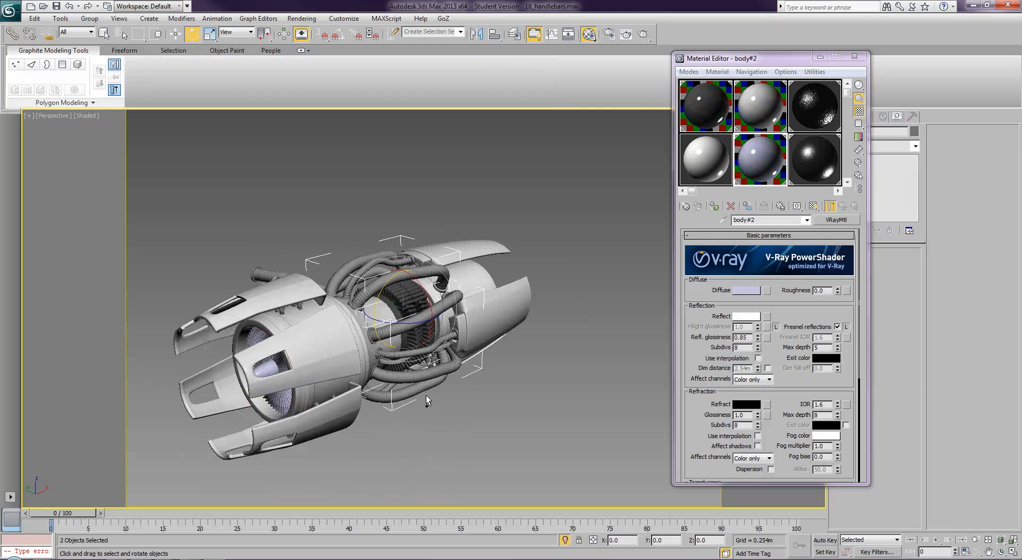
middle_click_drag(378, 407, 475, 392, "alt")
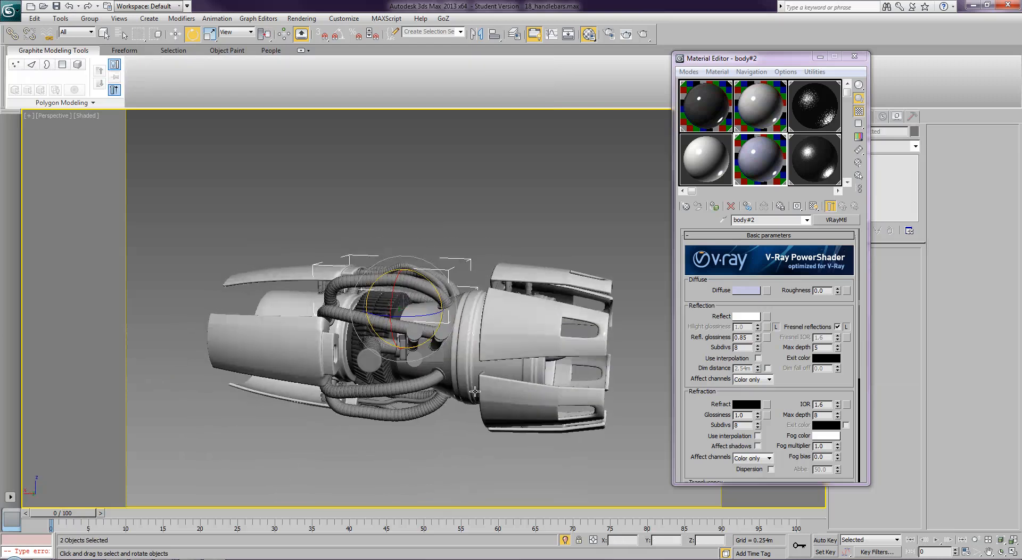
left_click(427, 387, "ctrl")
middle_click_drag(410, 455, 492, 376, "alt")
left_click(428, 399, "ctrl")
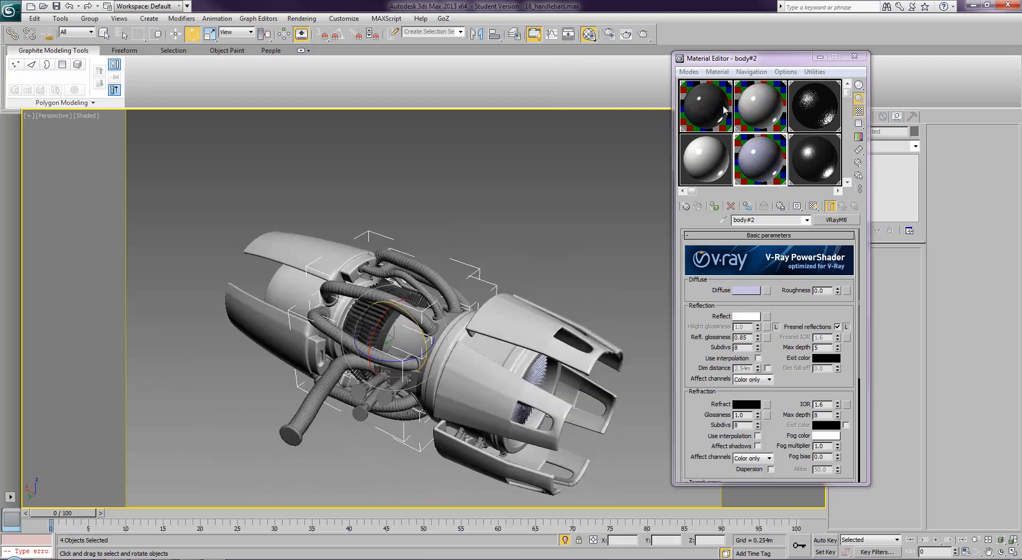
left_click(694, 97)
left_click(714, 206)
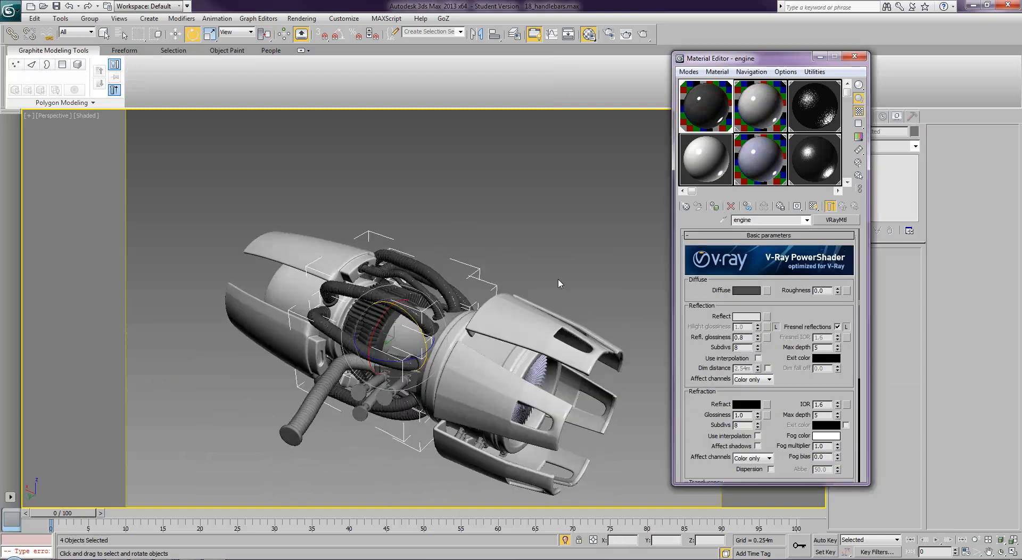
Assign the engine material to the ribbed pipe sticking out from the engine's side and clear the selection.
left_click(466, 340)
middle_click_drag(467, 387, 539, 353)
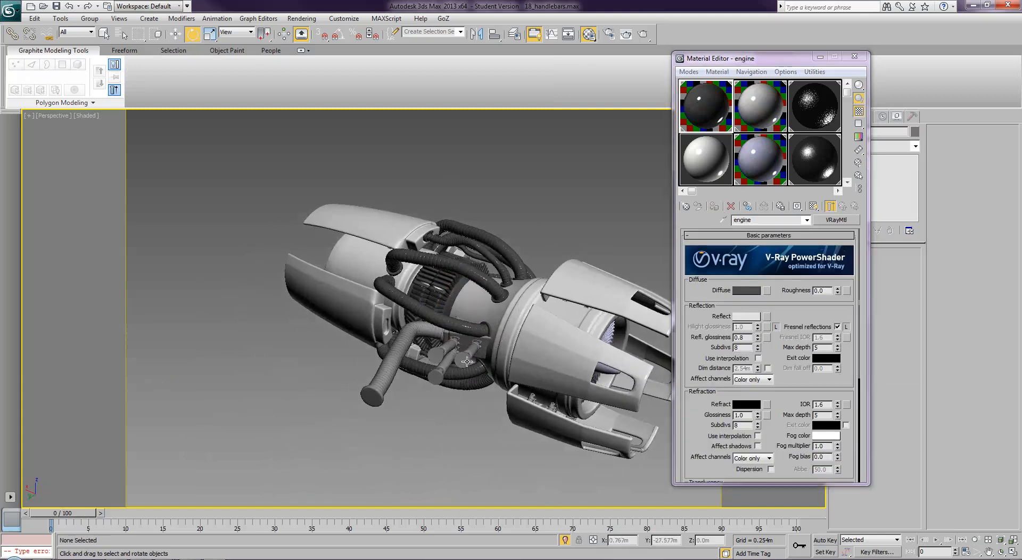
middle_click_drag(407, 367, 553, 331, "alt")
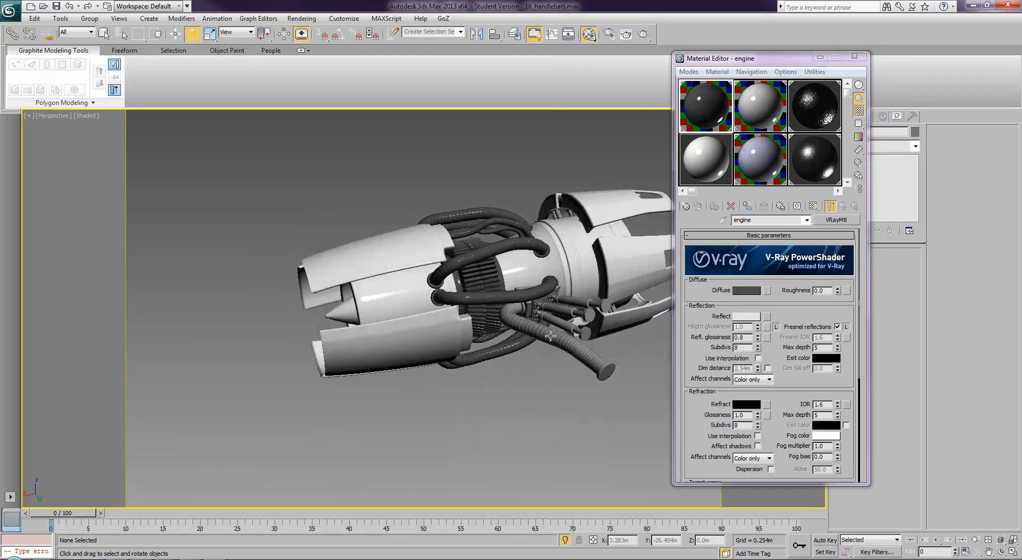
left_click(550, 336)
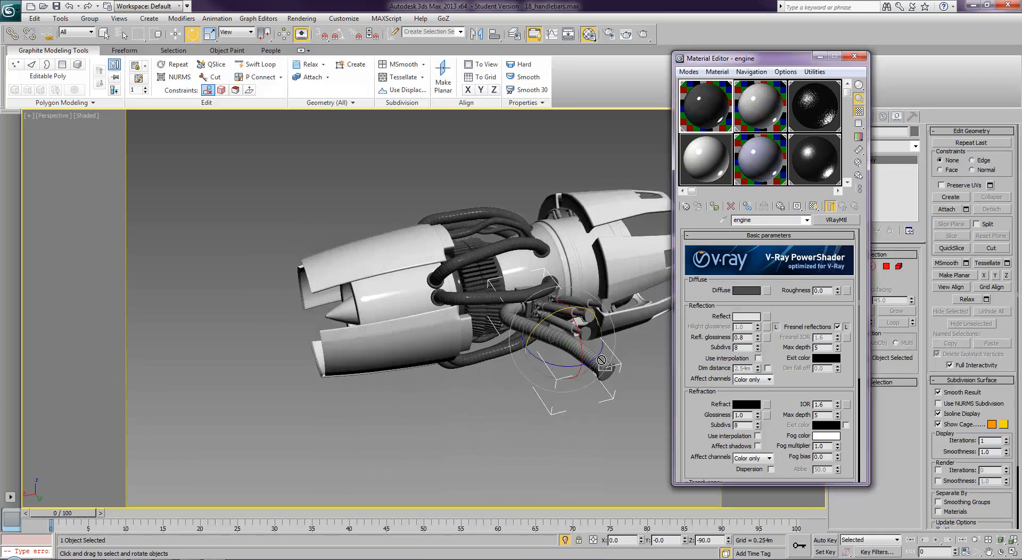
left_click_drag(601, 360, 599, 363)
left_click(533, 427)
Close the Material Editor and show the whole engine from its turbine side.
middle_click_drag(445, 350, 709, 334, "alt")
middle_click_drag(462, 299, 609, 283, "alt")
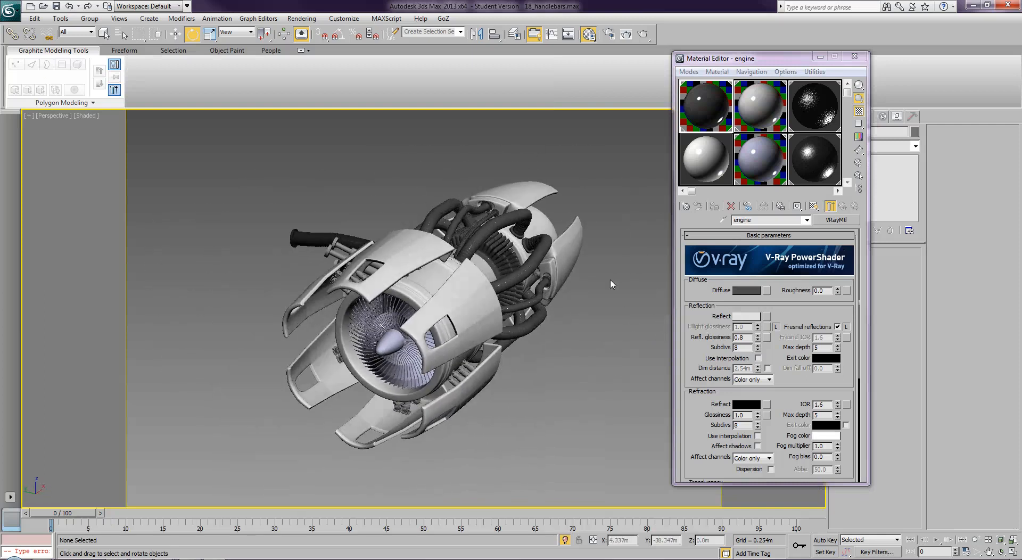
left_click(855, 56)
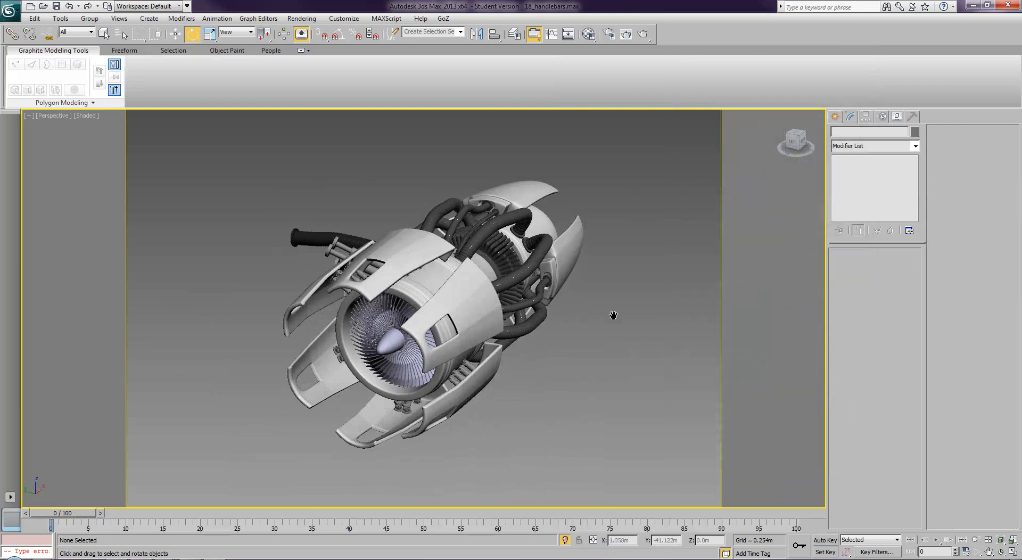
scroll(612, 319, "down", 3)
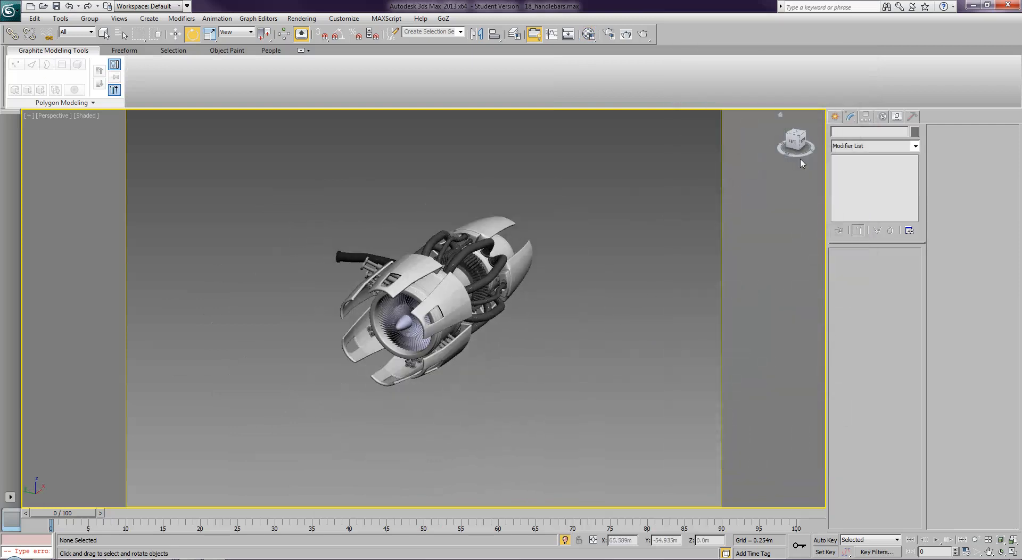
Create a VRayPlane in the scene as a floor for the engine.
left_click(836, 118)
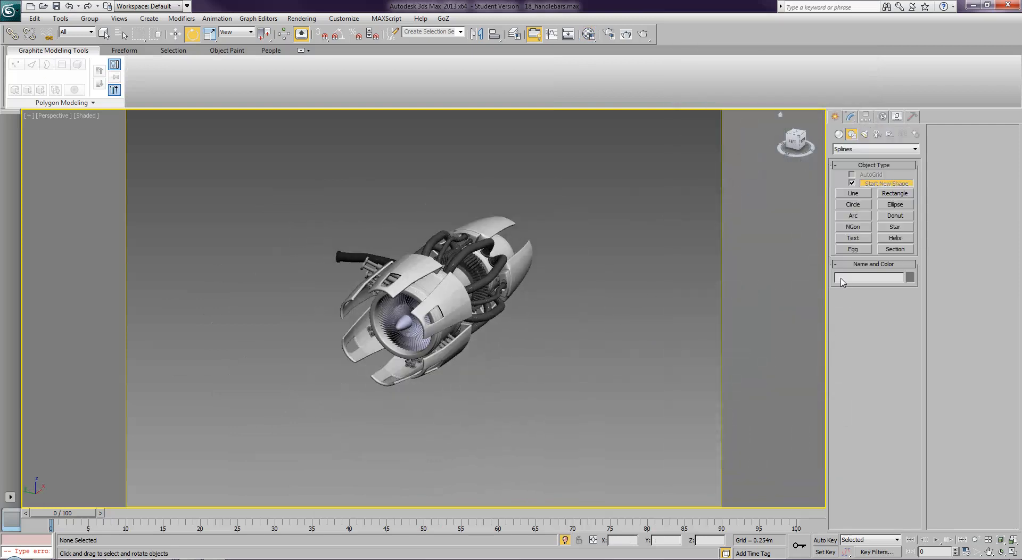
left_click(840, 134)
left_click(856, 149)
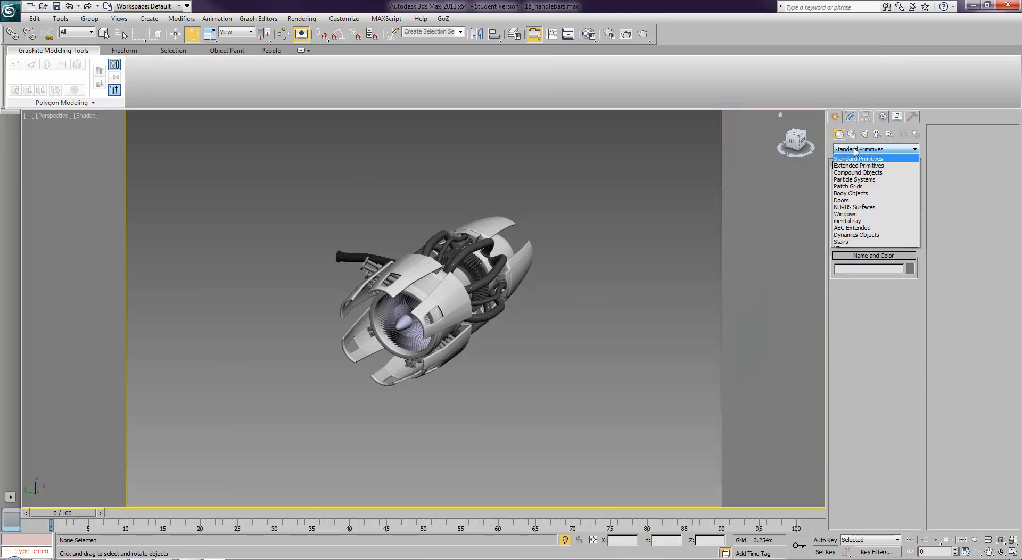
left_click(840, 249)
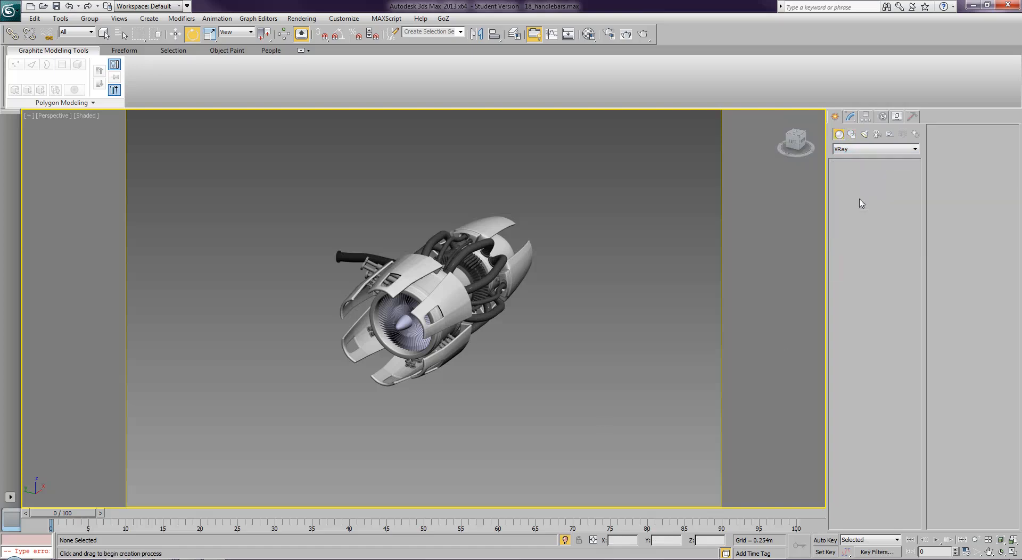
left_click(854, 197)
left_click(494, 356)
right_click(495, 382)
In the top view, move the VRayPlane to the engine's middle, at about X 4.5 m and Y -33.4 m.
key("e")
key("t")
scroll(541, 425, "down", 5)
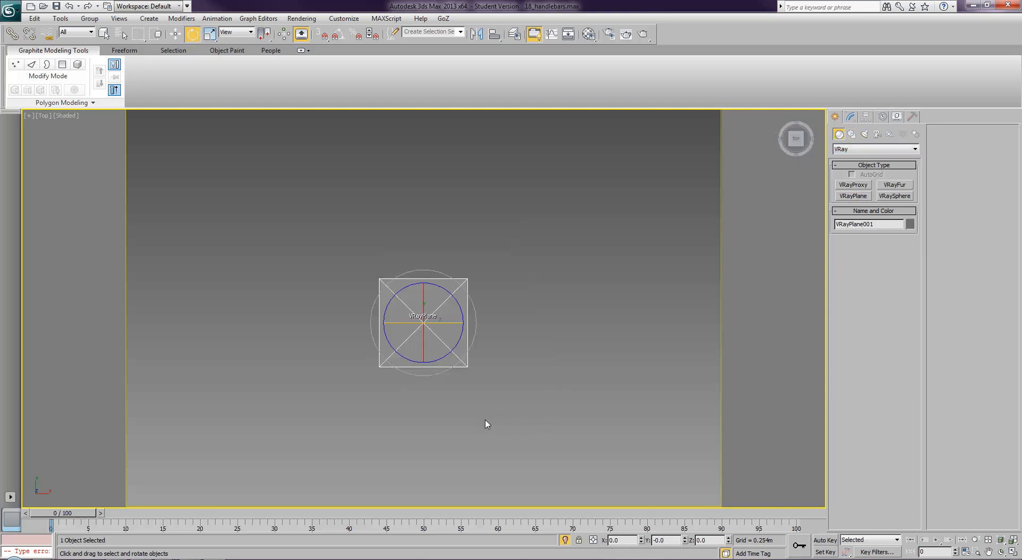
right_click(509, 340)
middle_click_drag(509, 340, 460, 365)
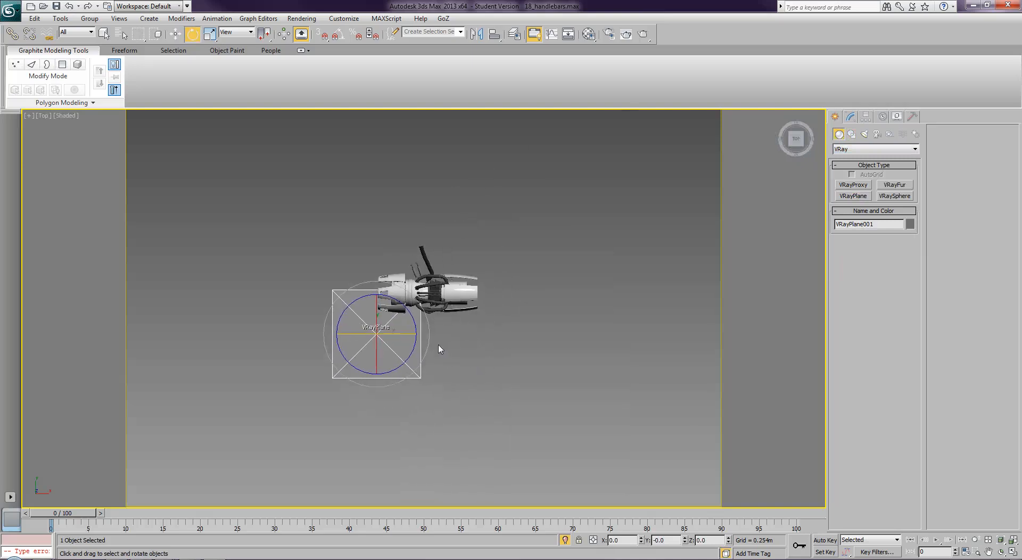
key("w")
left_click_drag(400, 316, 436, 296)
In the front view, lower the VRayPlane beneath the engine to about Z -6.9 m and clear the selection.
key("f")
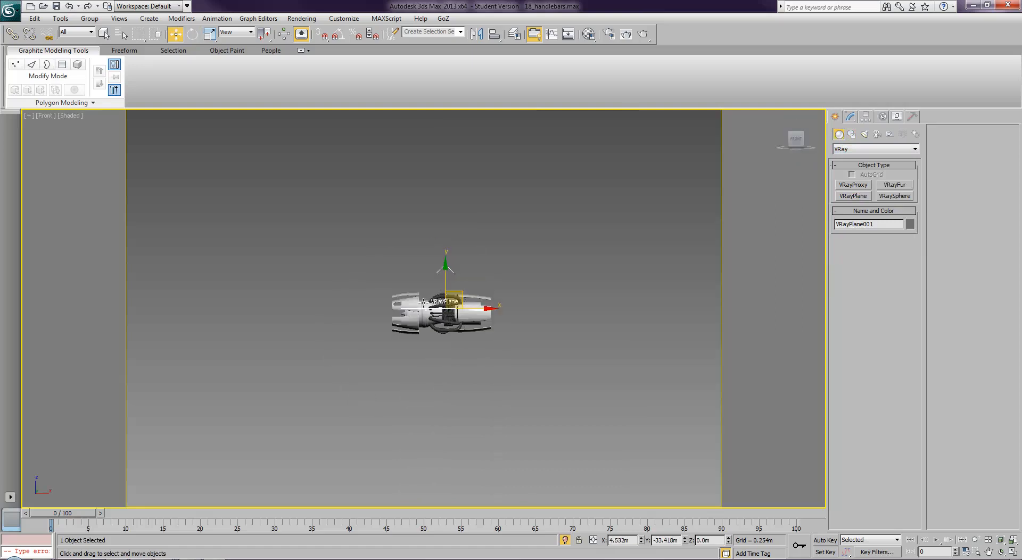
key("z")
middle_click_drag(430, 355, 453, 305)
scroll(441, 288, "down", 5)
left_click_drag(435, 271, 433, 327)
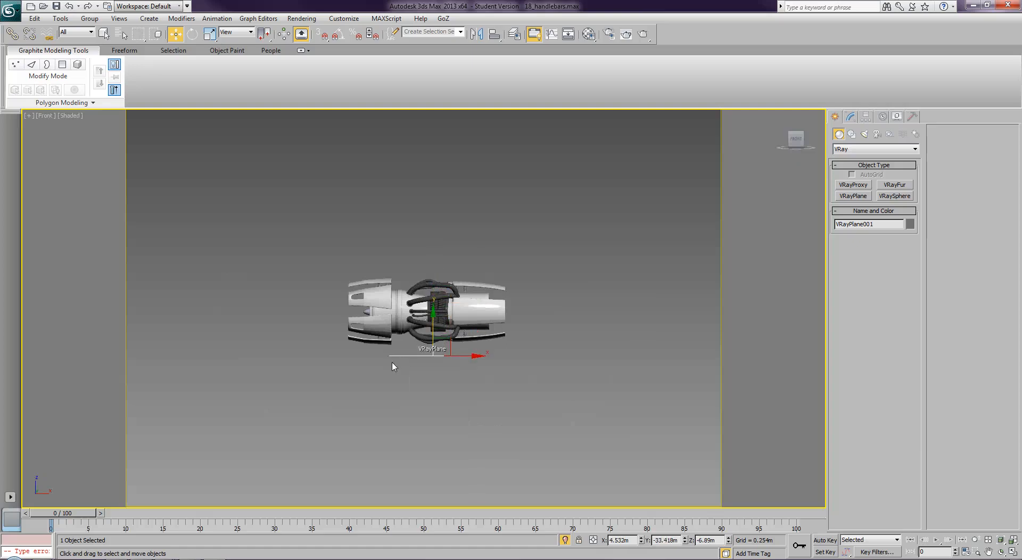
left_click(532, 367)
Show edged faces and select the four upper and lower cowling bracket objects at the engine's front and rear.
scroll(510, 367, "up", 5)
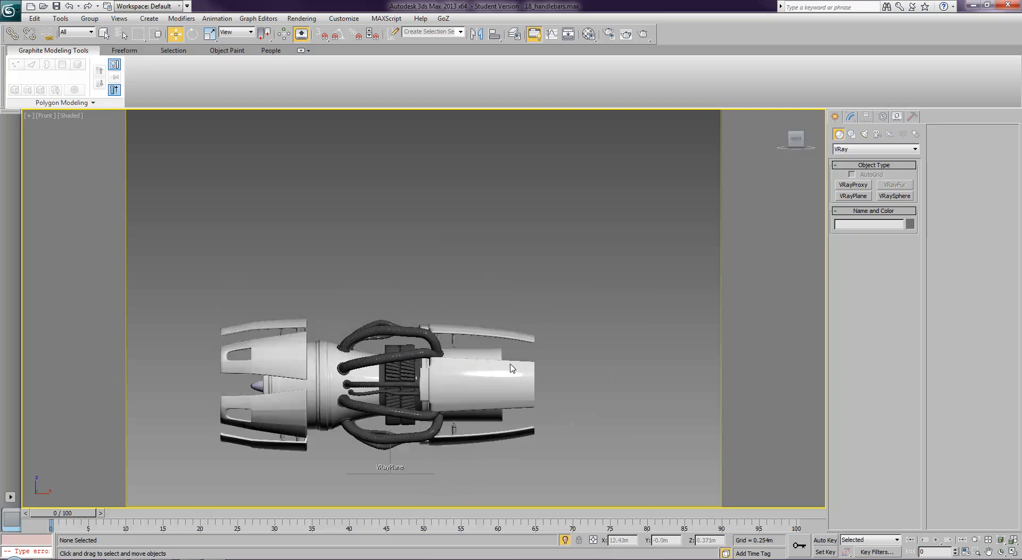
middle_click_drag(222, 342, 321, 311)
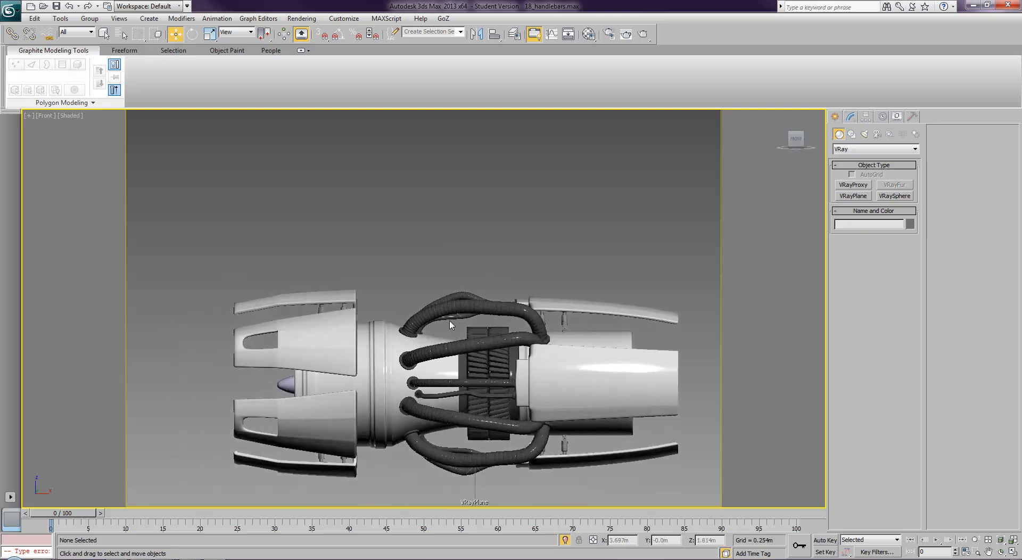
left_click(321, 311)
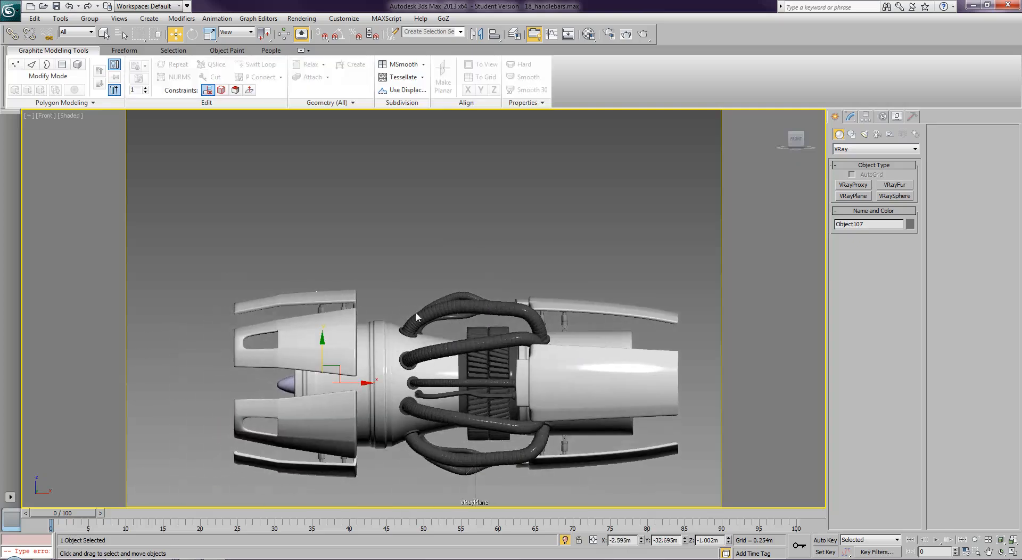
key("F4")
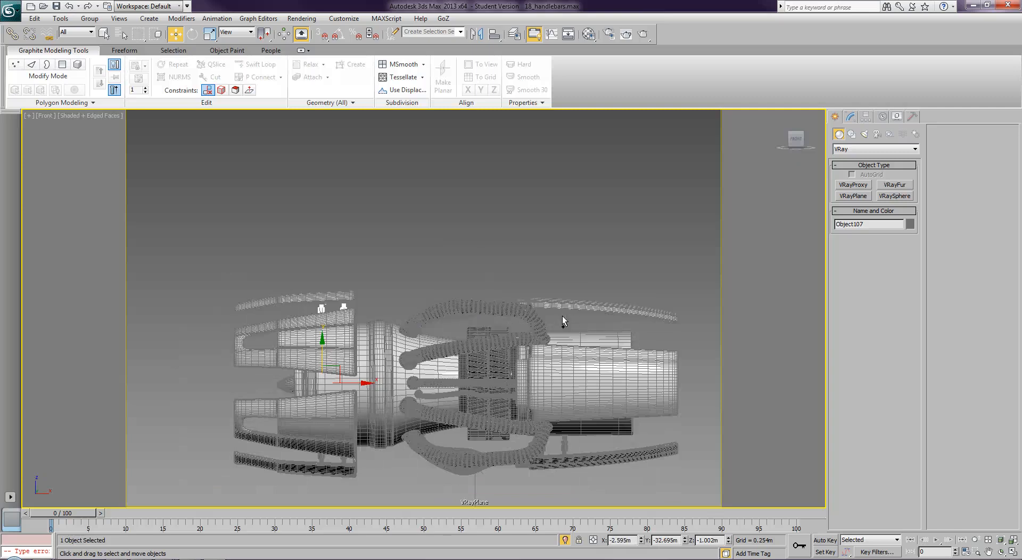
left_click(562, 316, "ctrl")
left_click(565, 447, "ctrl")
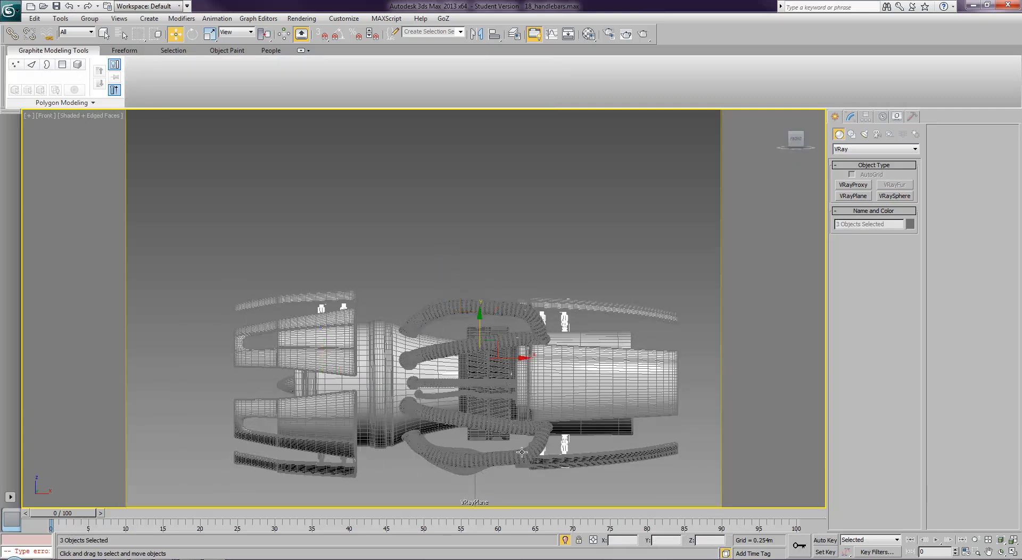
left_click(321, 458, "ctrl")
In the top view, add the side cowling brackets to the selection, two at the rear and two at the front.
key("t")
key("z")
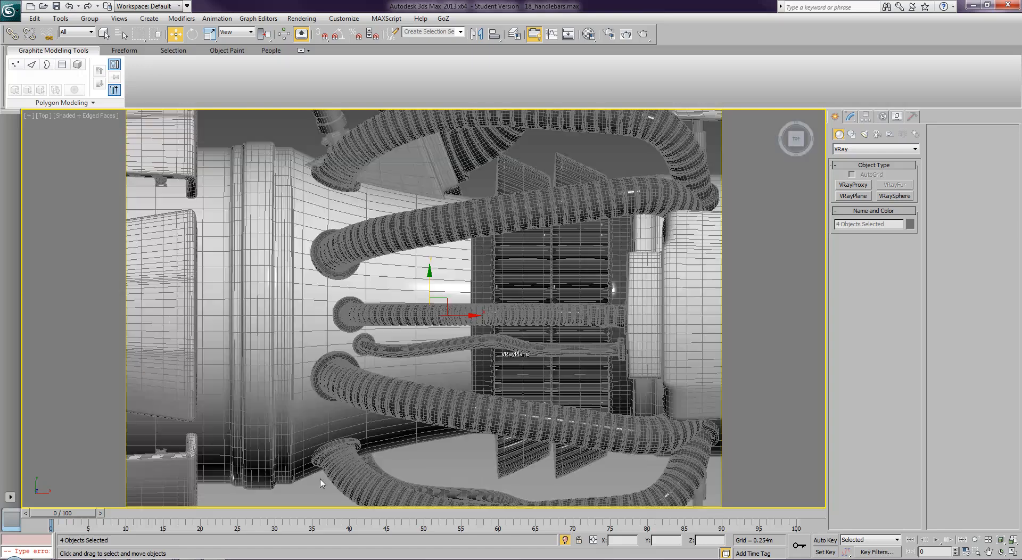
middle_click_drag(502, 399, 385, 333)
scroll(385, 330, "down", 3)
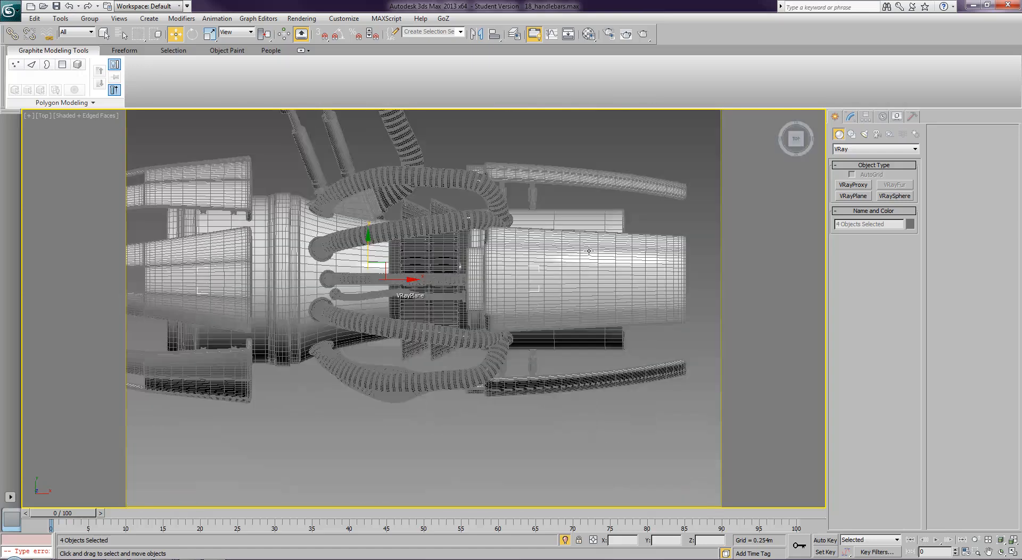
left_click(532, 196, "ctrl")
left_click(530, 369, "ctrl")
middle_click_drag(346, 351, 614, 381)
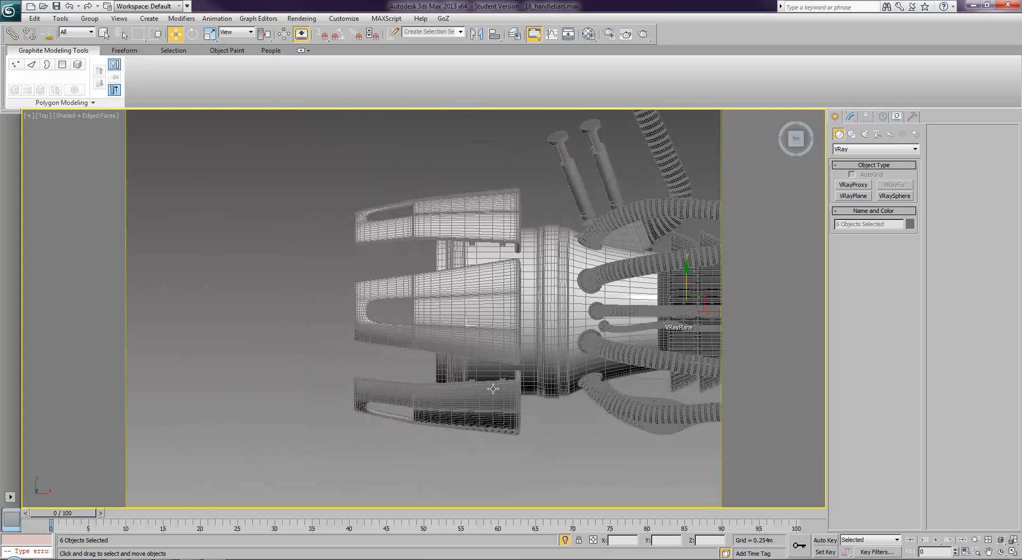
left_click(471, 379, "ctrl")
left_click(471, 244, "ctrl")
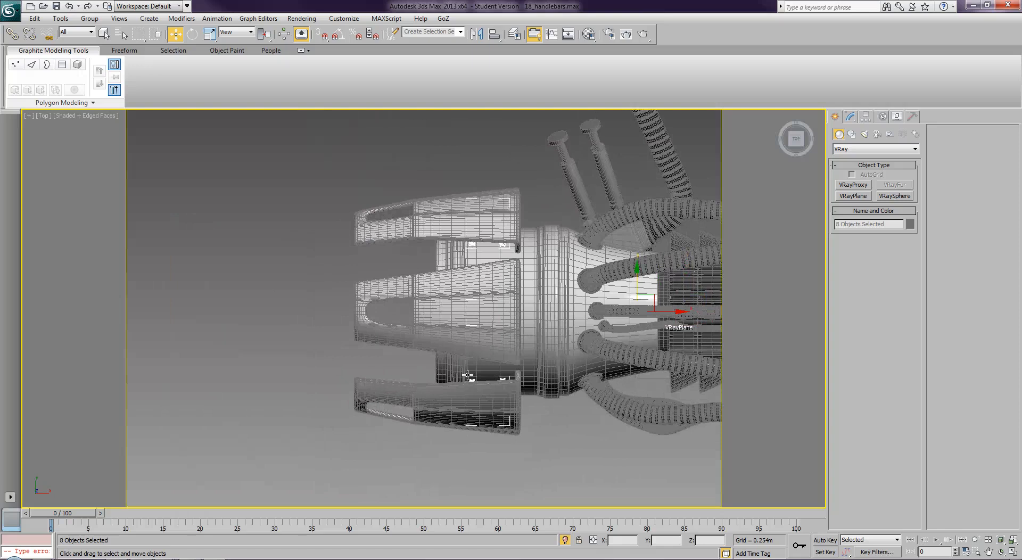
Add the two remaining lower brackets around the turbine intake to the selection.
middle_click_drag(516, 454, 614, 351, "alt")
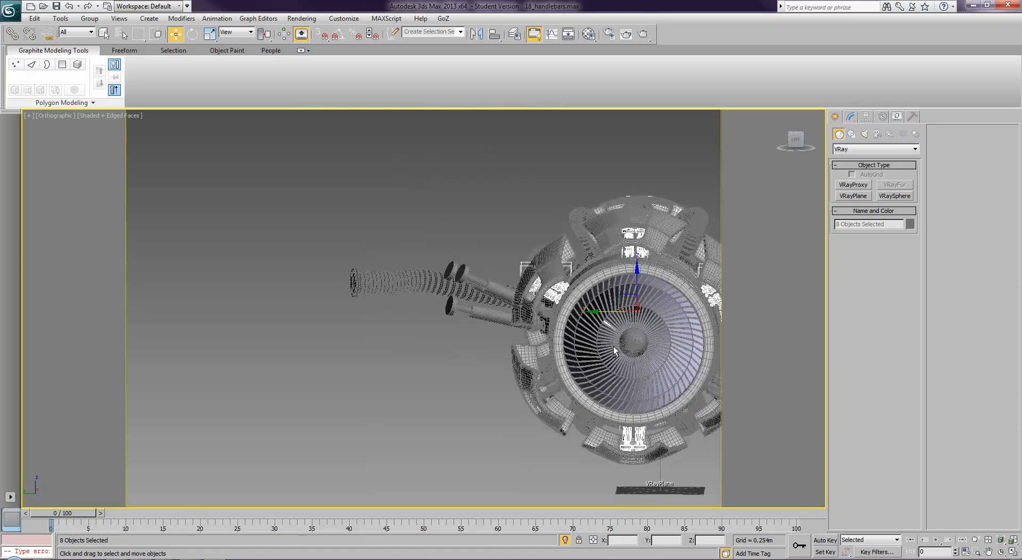
left_click(551, 384, "ctrl")
middle_click_drag(665, 414, 605, 400)
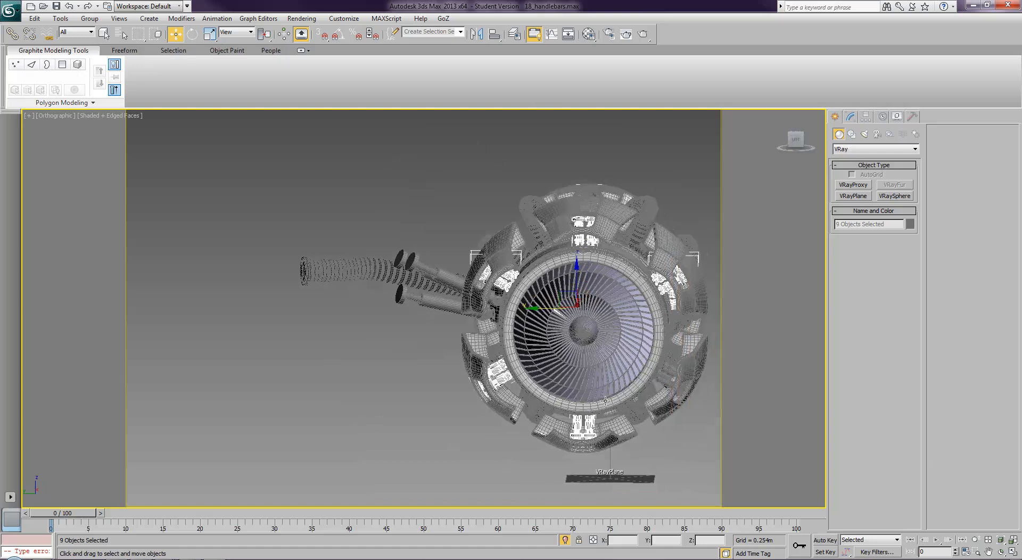
left_click(665, 382, "ctrl")
scroll(662, 377, "down", 3)
middle_click_drag(668, 347, 607, 356, "alt")
Assign the engine material to the selected brackets, close the Material Editor, and clear the selection in the front view.
key("m")
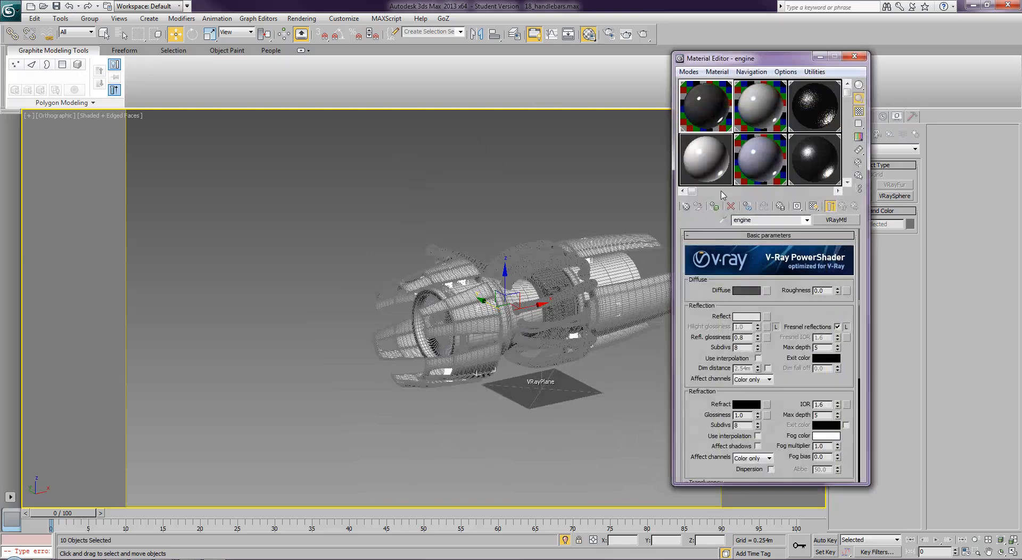
left_click(715, 207)
left_click(854, 56)
middle_click_drag(559, 324, 493, 334)
key("f")
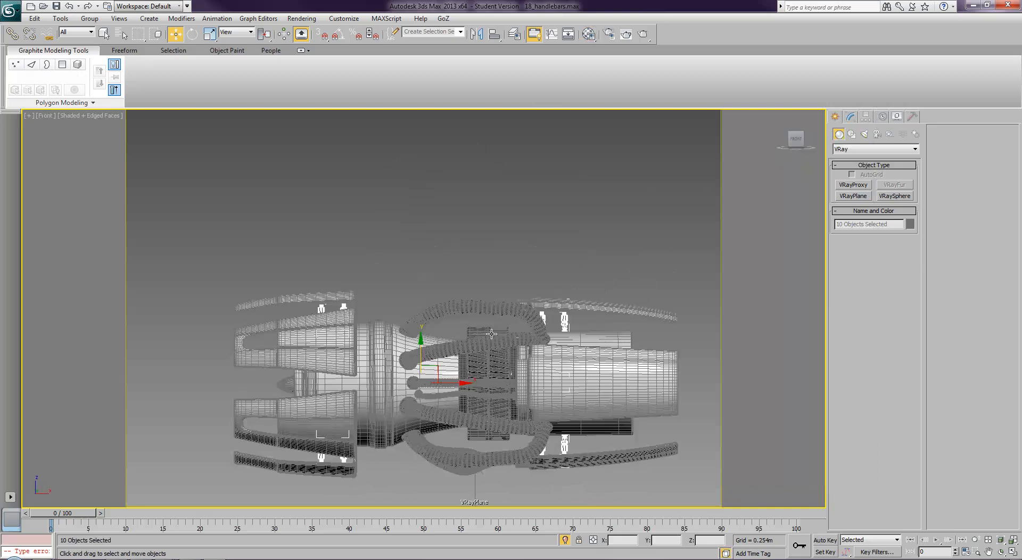
scroll(492, 334, "up", 3)
scroll(480, 334, "down", 5)
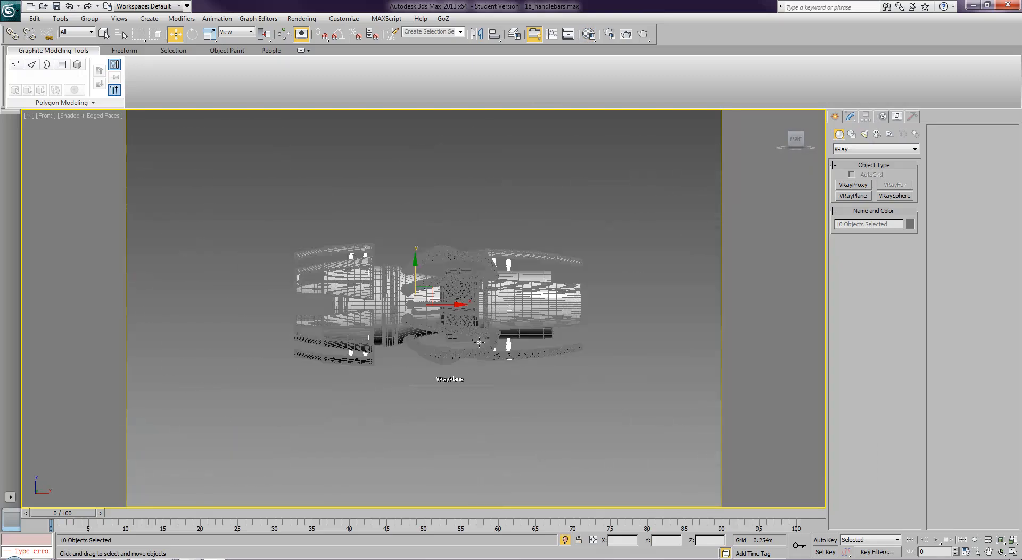
middle_click_drag(479, 342, 479, 390)
left_click(633, 252)
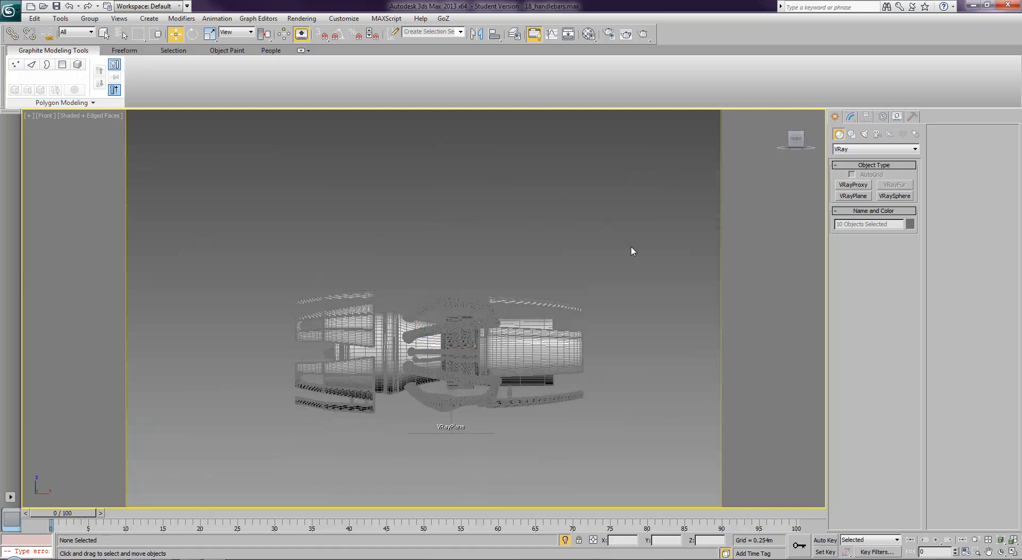
Create two sphere-type VRayLights above the engine's front and rear ends, with radii of about 2.7 m and 2.6 m.
left_click(864, 134)
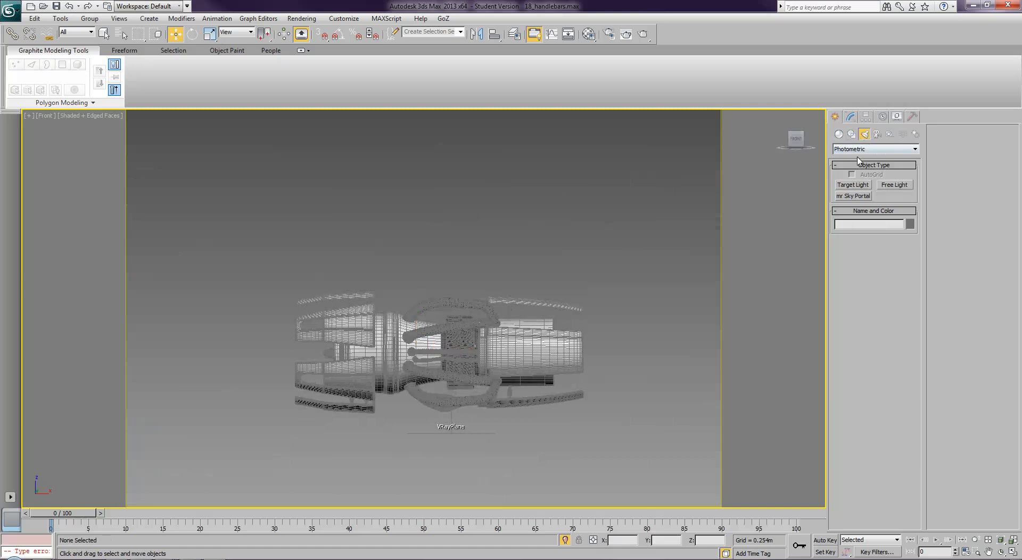
left_click(859, 149)
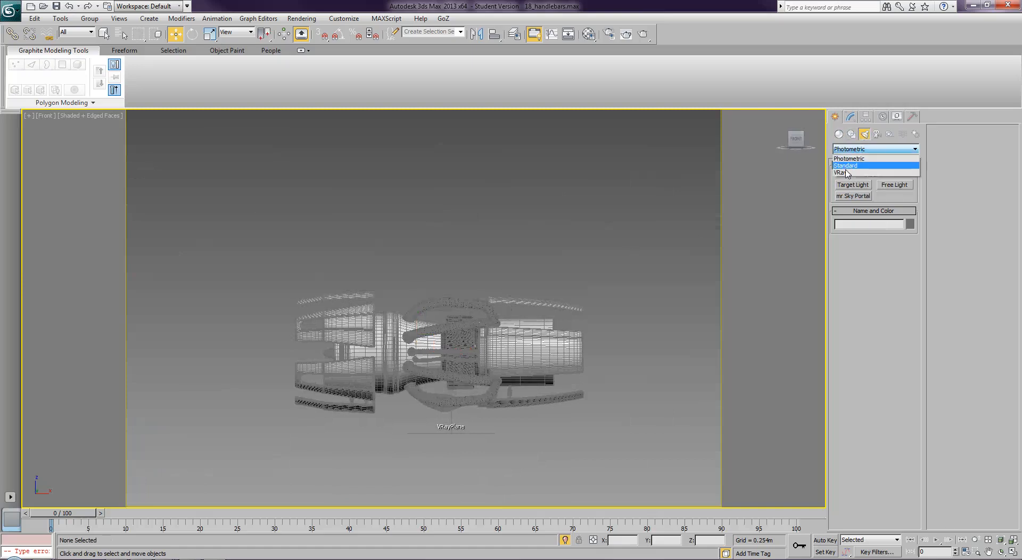
left_click(846, 172)
left_click(853, 185)
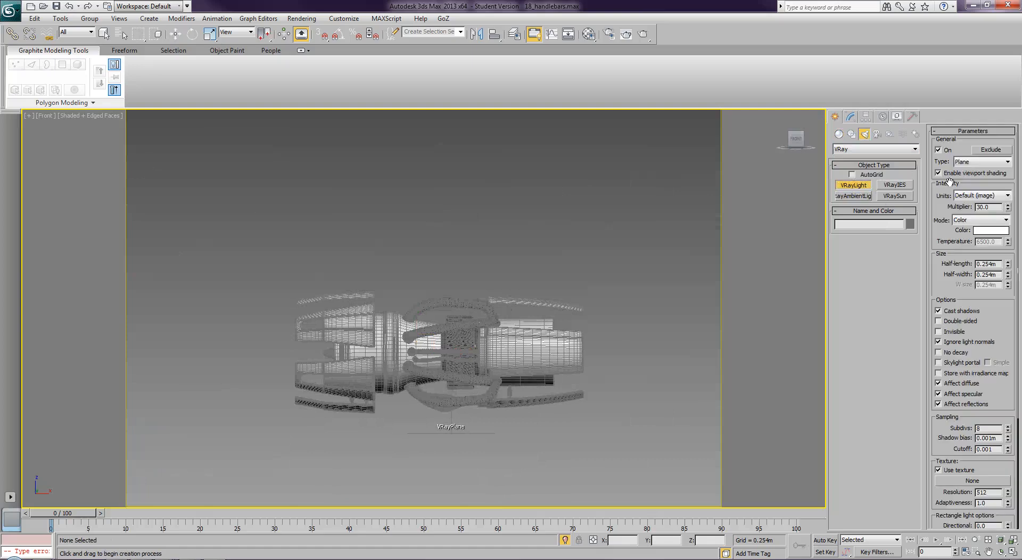
left_click(968, 166)
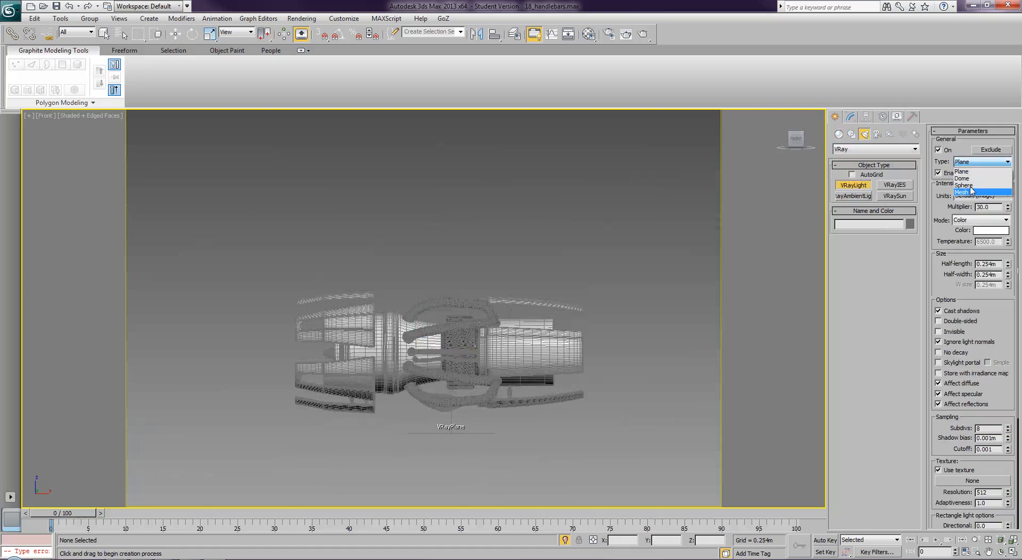
left_click(967, 185)
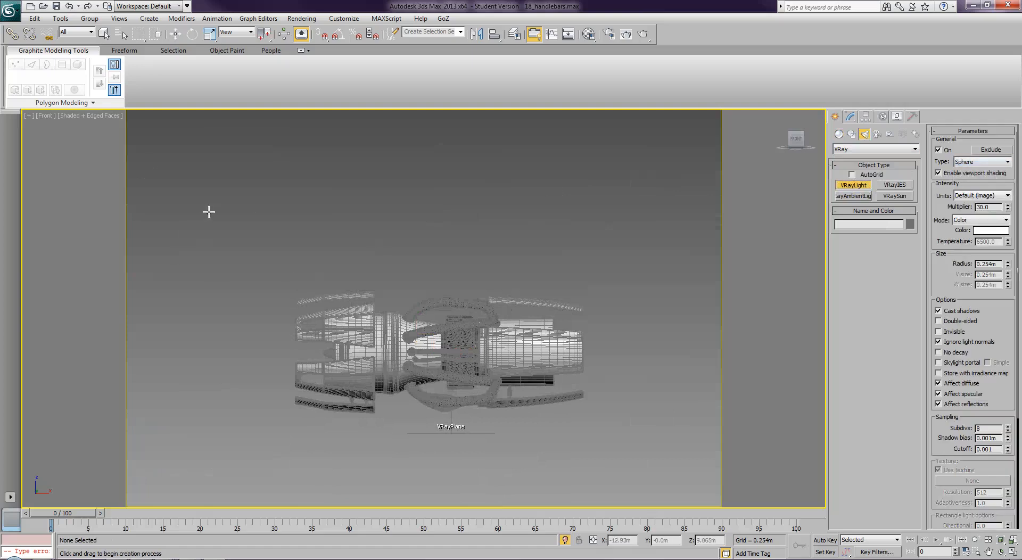
left_click_drag(208, 202, 201, 239)
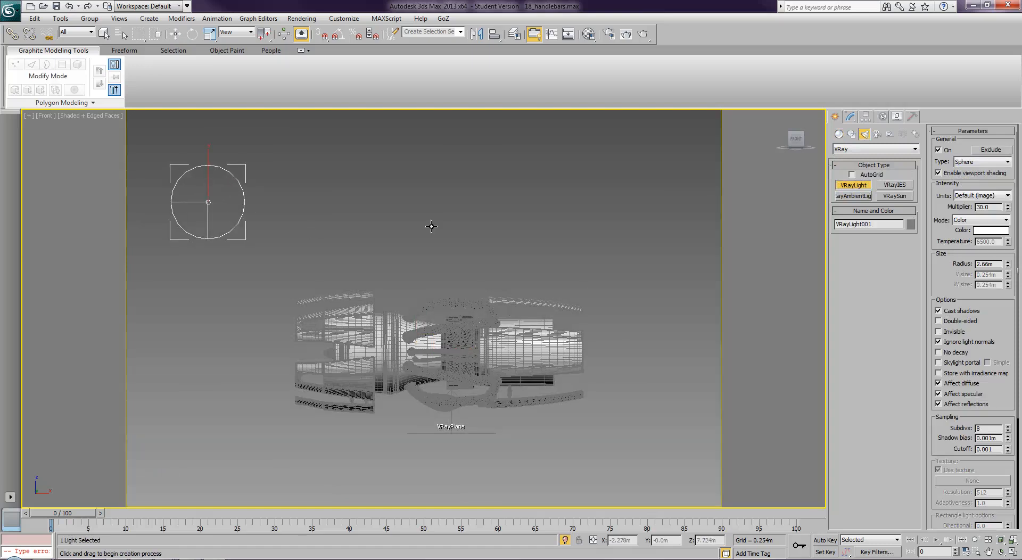
left_click_drag(678, 158, 655, 185)
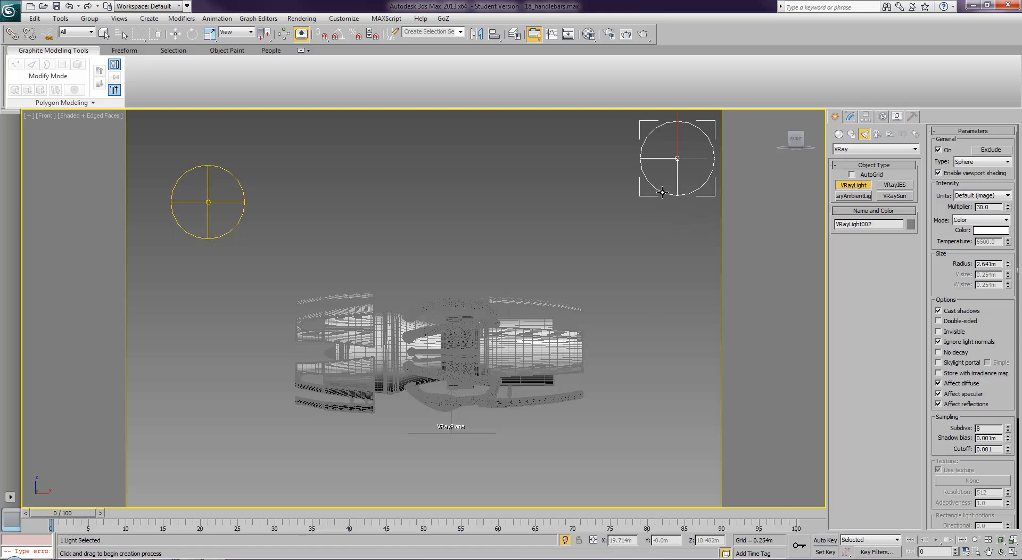
Raise and spread the two sphere lights to about X 22.1 m, Z 17.9 m and X -14.9 m, Z 18.2 m.
key("w")
scroll(647, 197, "down", 5)
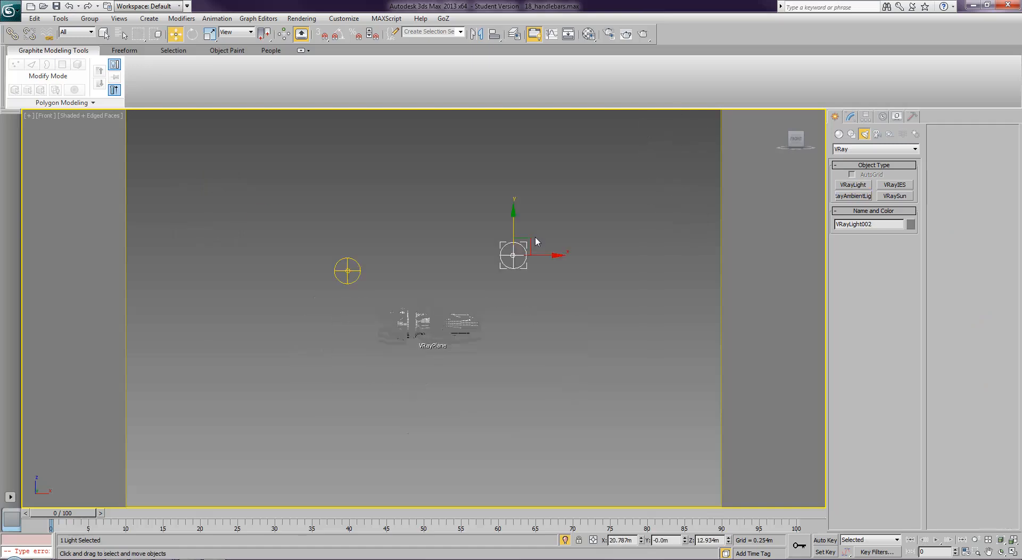
left_click_drag(536, 241, 542, 217)
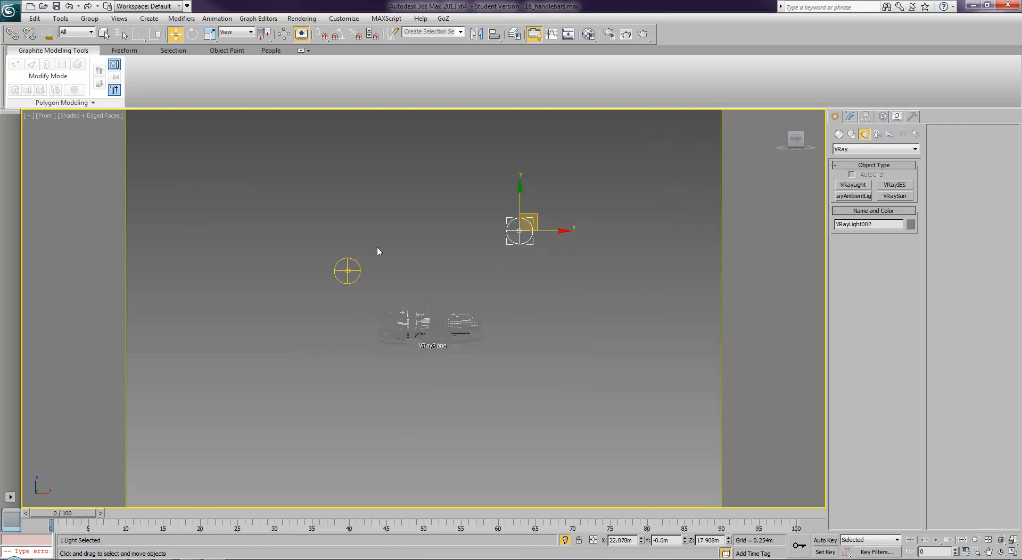
left_click(373, 277)
left_click_drag(362, 259, 353, 218)
right_click(328, 322)
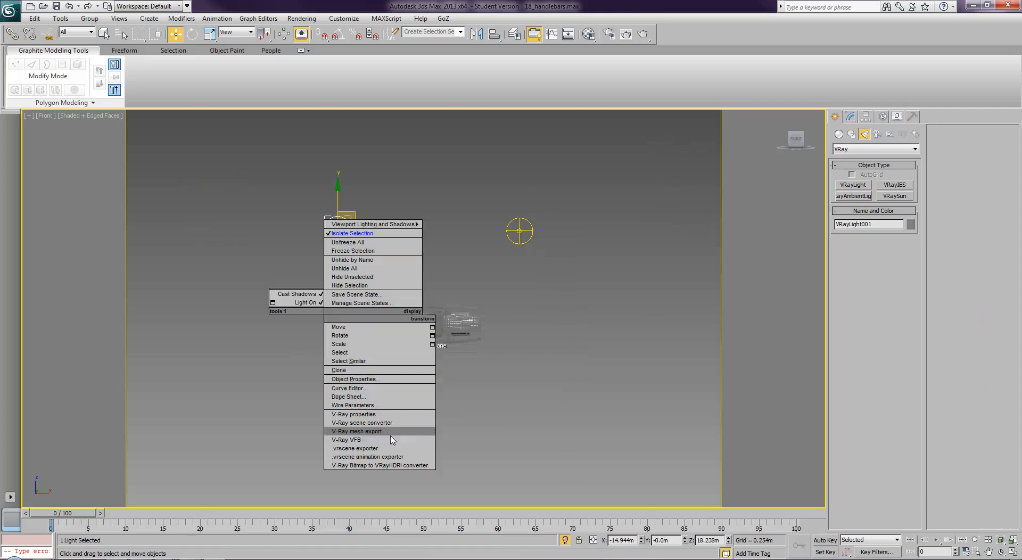
left_click(265, 402)
In the perspective view, select both sphere lights and move them together horizontally toward the engine.
key("p")
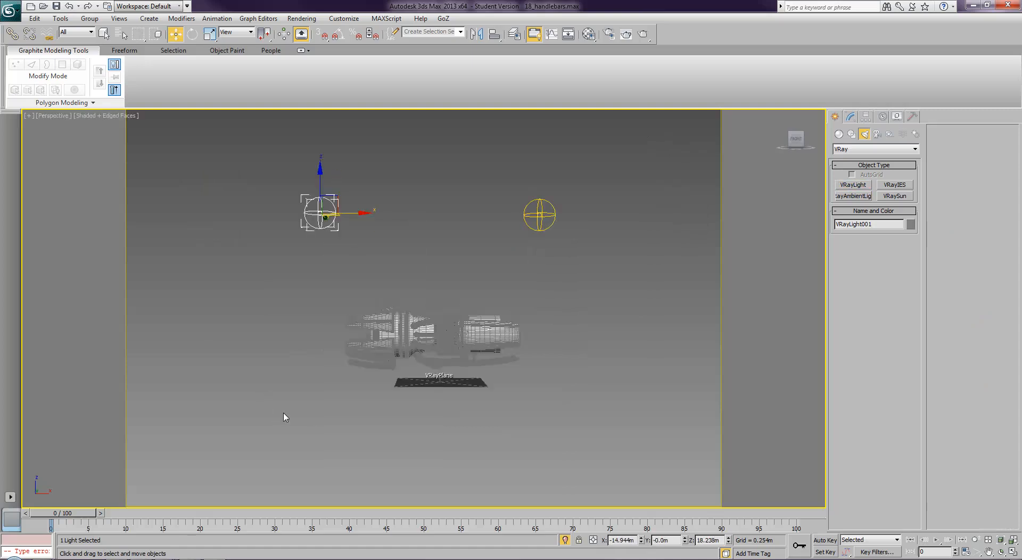
middle_click_drag(364, 421, 504, 425, "alt")
left_click(366, 179, "ctrl")
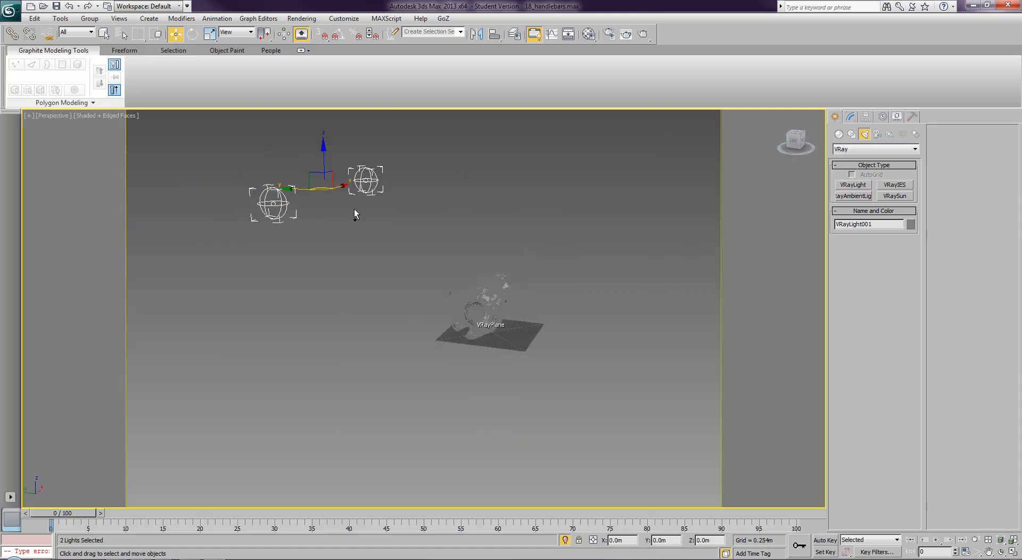
left_click_drag(318, 190, 459, 196)
scroll(534, 341, "up", 10)
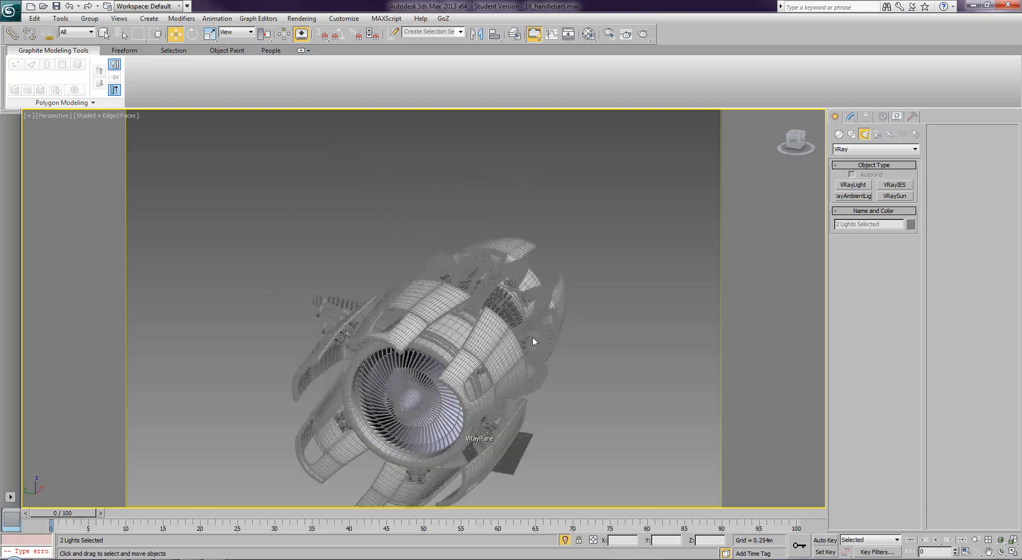
Turn off edged faces in the perspective view and frame the engine's fan side at an angle.
middle_click_drag(547, 330, 522, 331, "alt")
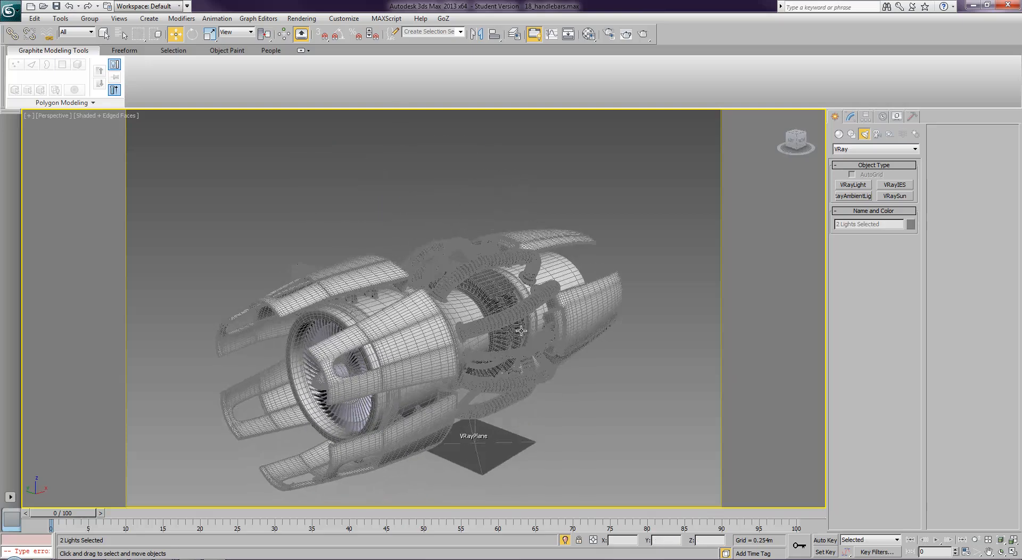
key("F4")
mouse_move(495, 364)
middle_mouse_down("alt")
mouse_move(494, 378)
mouse_move(521, 384)
mouse_move(526, 360)
mouse_move(517, 354)
middle_mouse_up("alt")
scroll(521, 374, "down", 3)
scroll(524, 363, "up", 2)
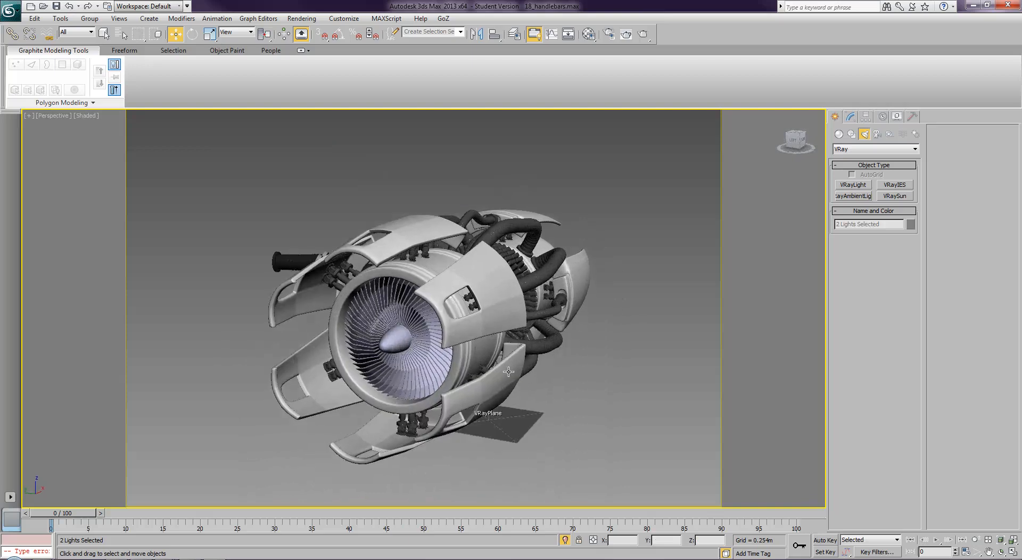
Open the render setup, place it clear of the engine, and enable V-Ray indirect illumination (GI).
key("F10")
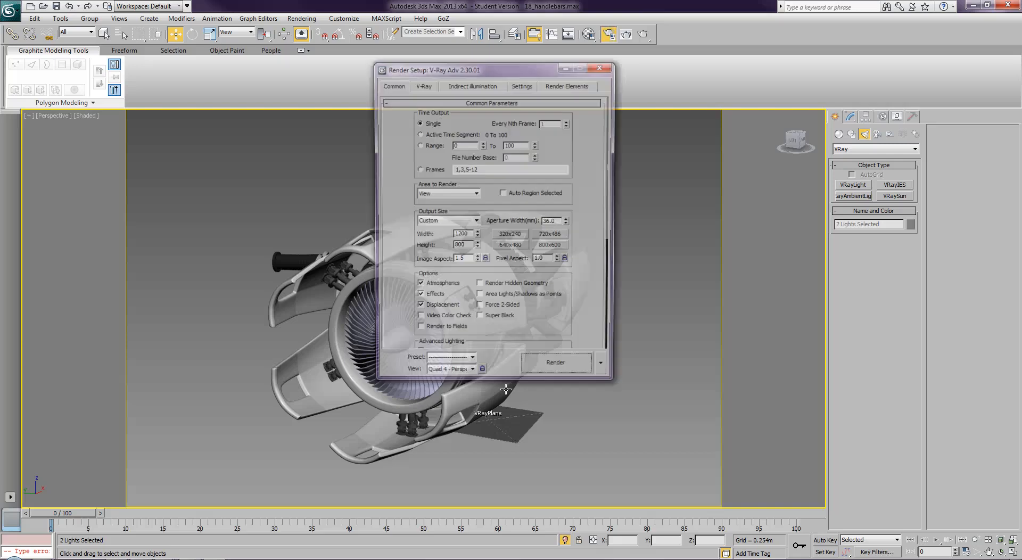
left_click_drag(461, 69, 677, 113)
left_click(688, 128)
left_click(604, 159)
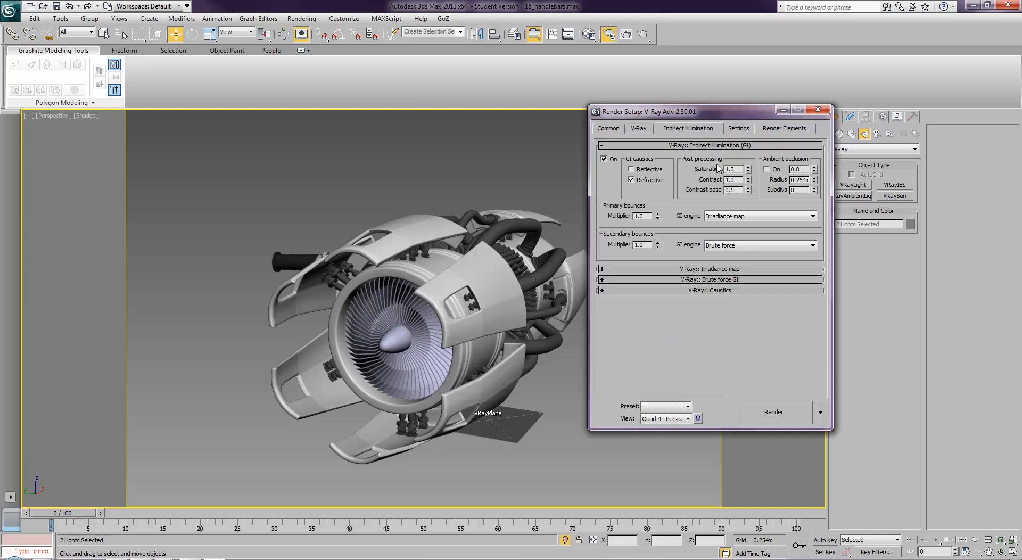
Set the irradiance map preset to Medium and enable showing the calculation phase.
left_click(675, 269)
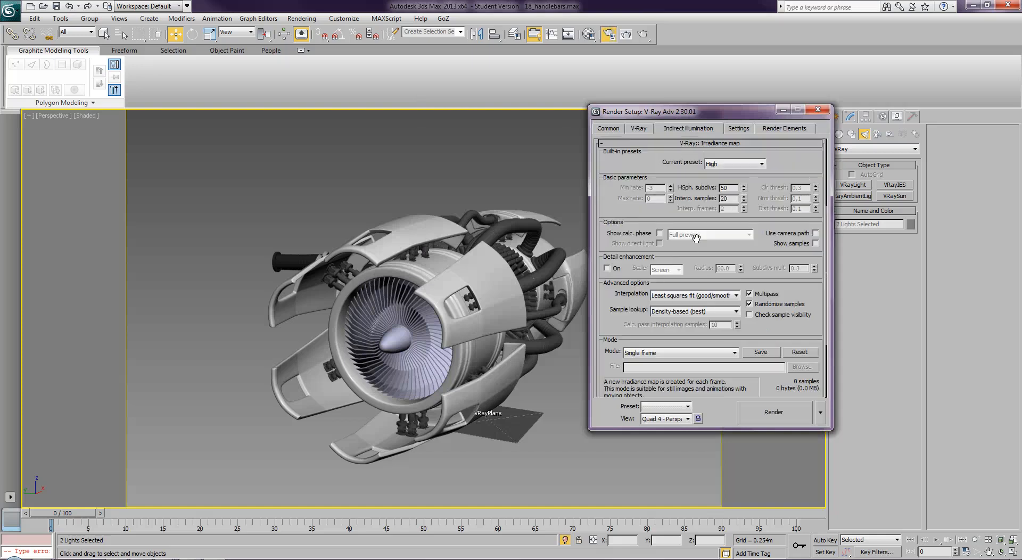
left_click(733, 165)
left_click(728, 193)
left_click(660, 233)
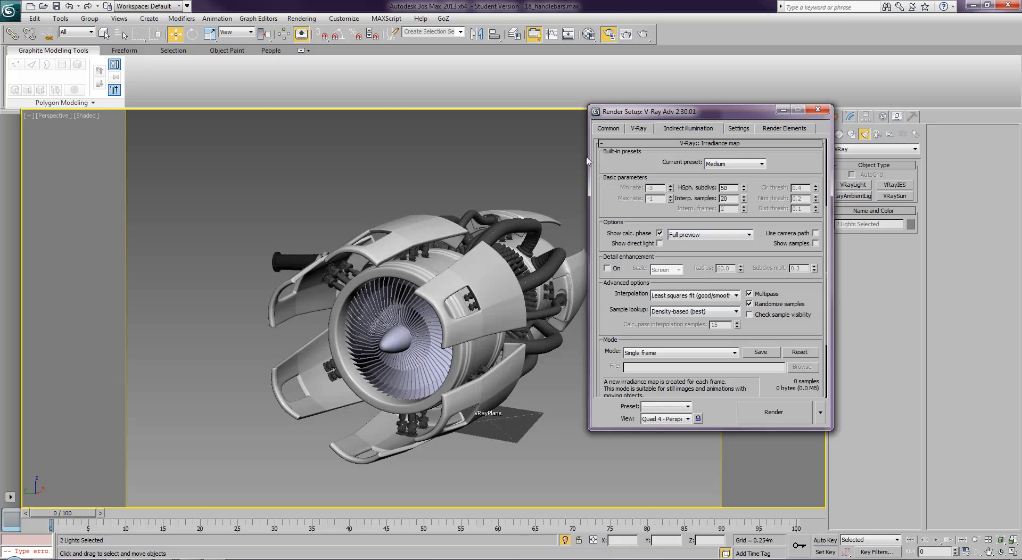
Frame the engine larger within the perspective view's safe frame and start a test render.
left_click(607, 128)
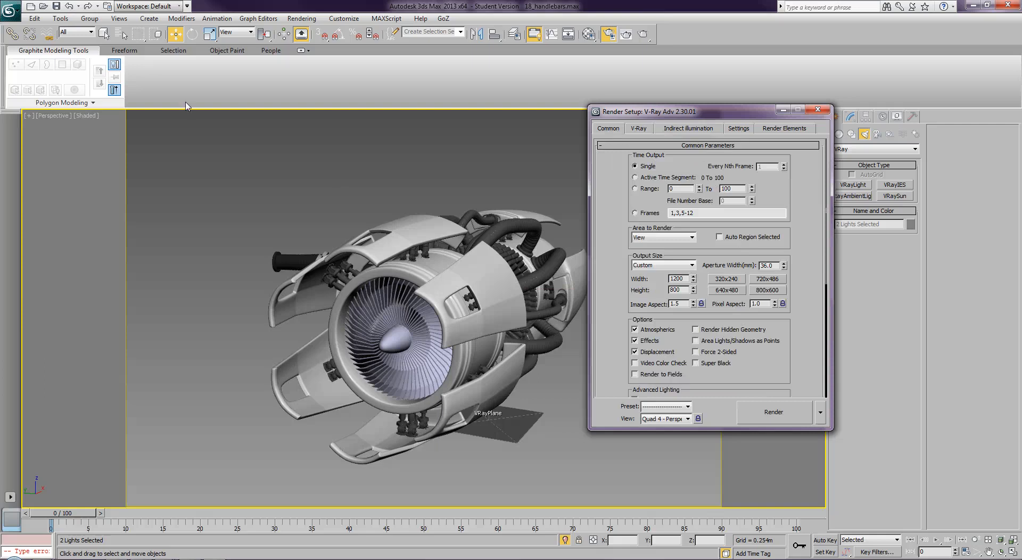
middle_click_drag(394, 307, 385, 294)
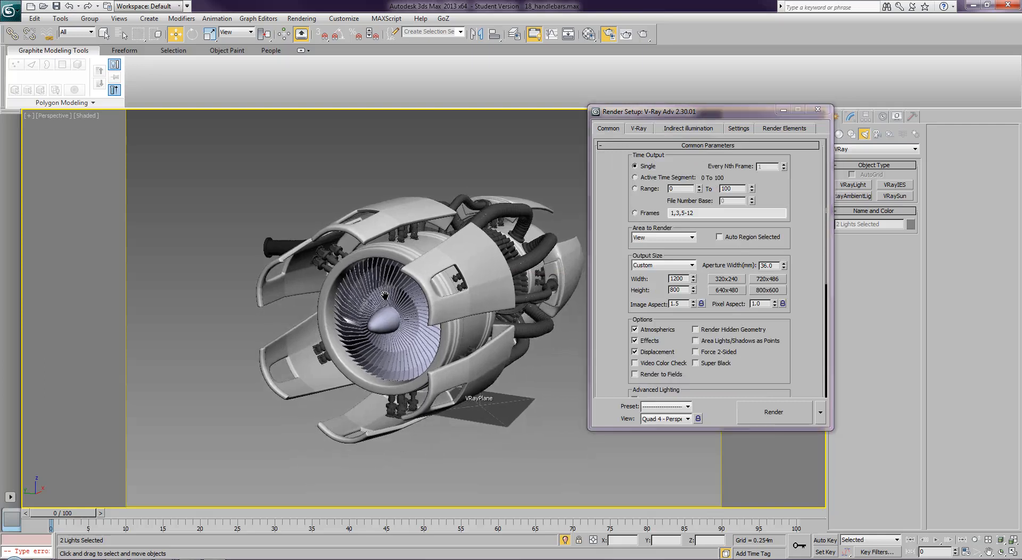
left_click(976, 541)
left_click_drag(452, 296, 452, 265)
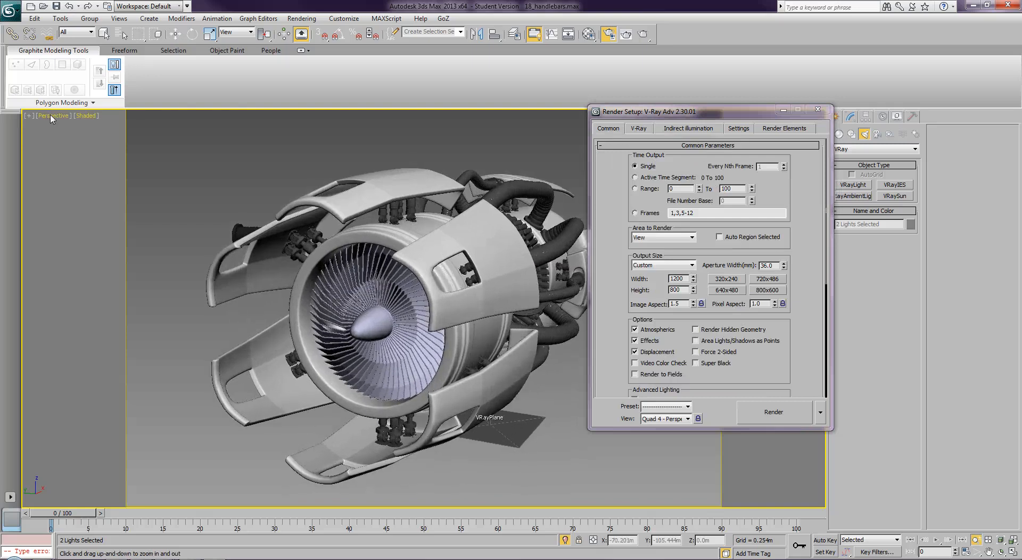
left_click(51, 117)
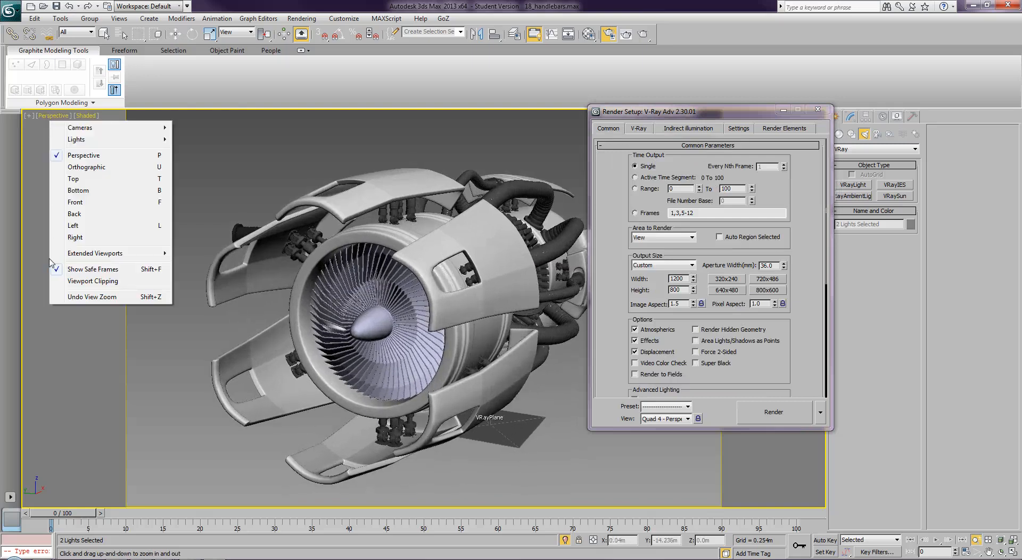
left_click(615, 81)
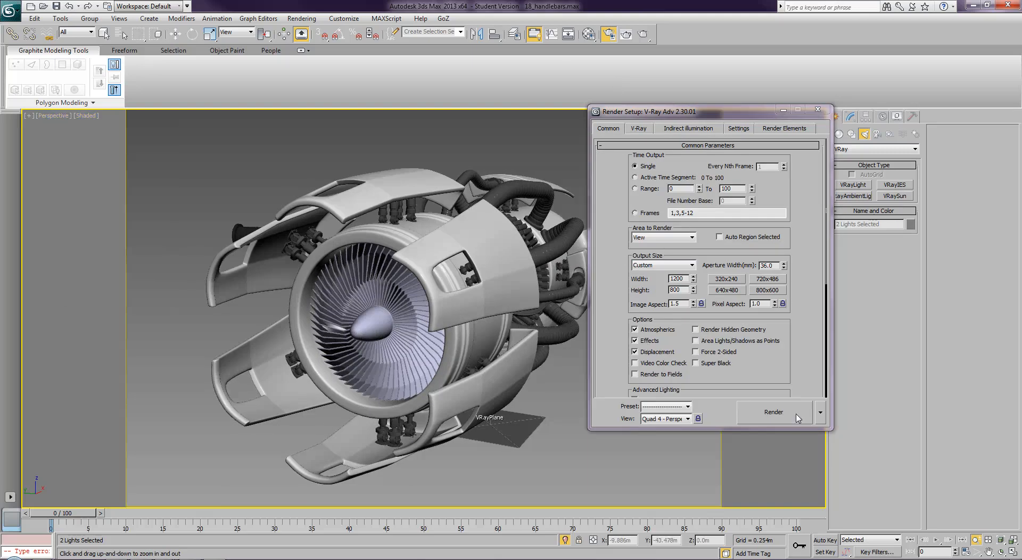
left_click(773, 412)
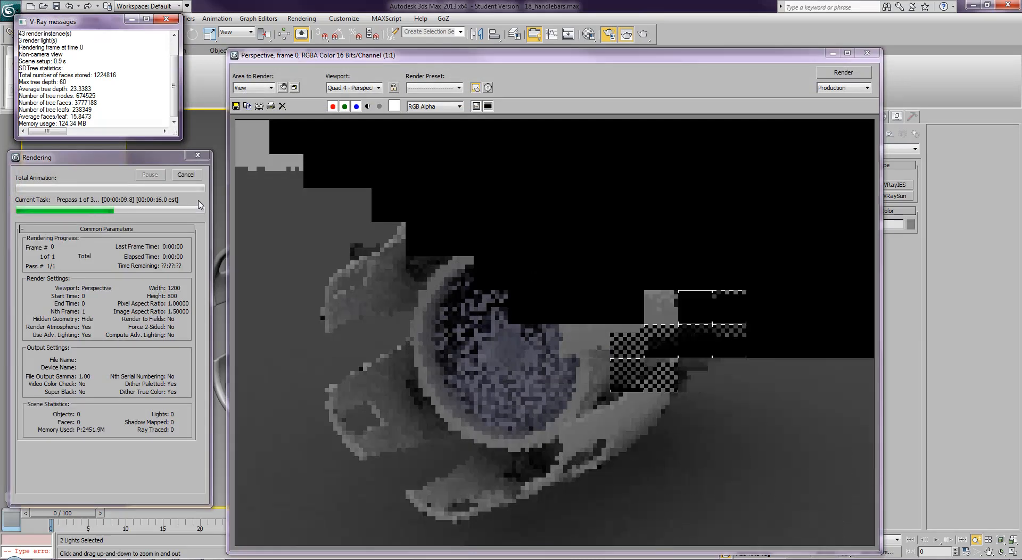
Stop the running render and restart it after checking the environment background settings.
left_click(196, 177)
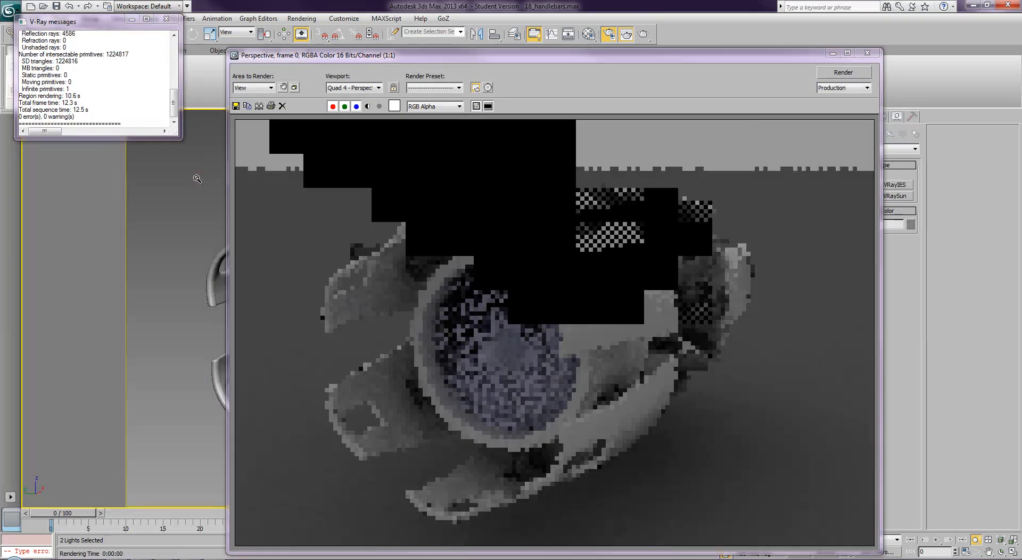
key("8")
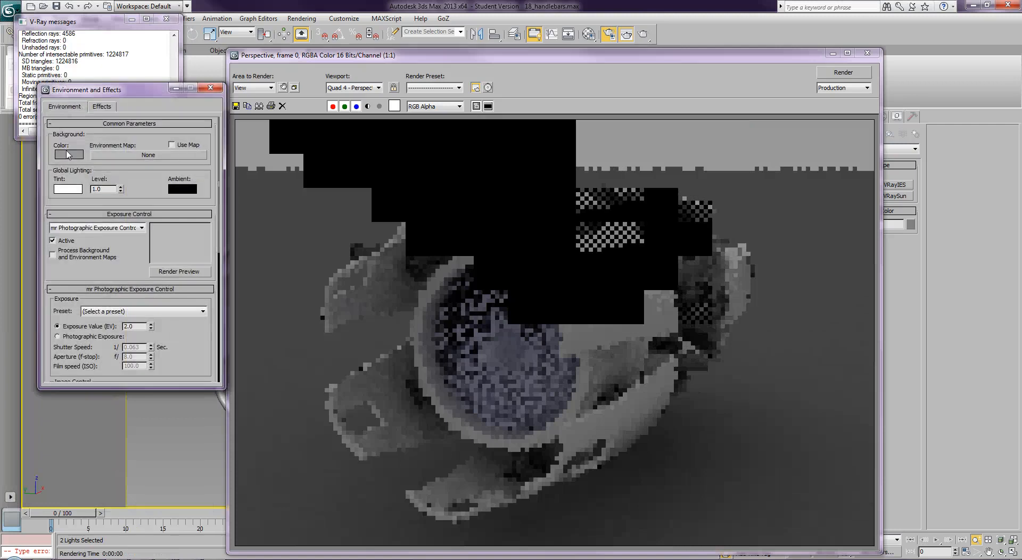
left_click(208, 88)
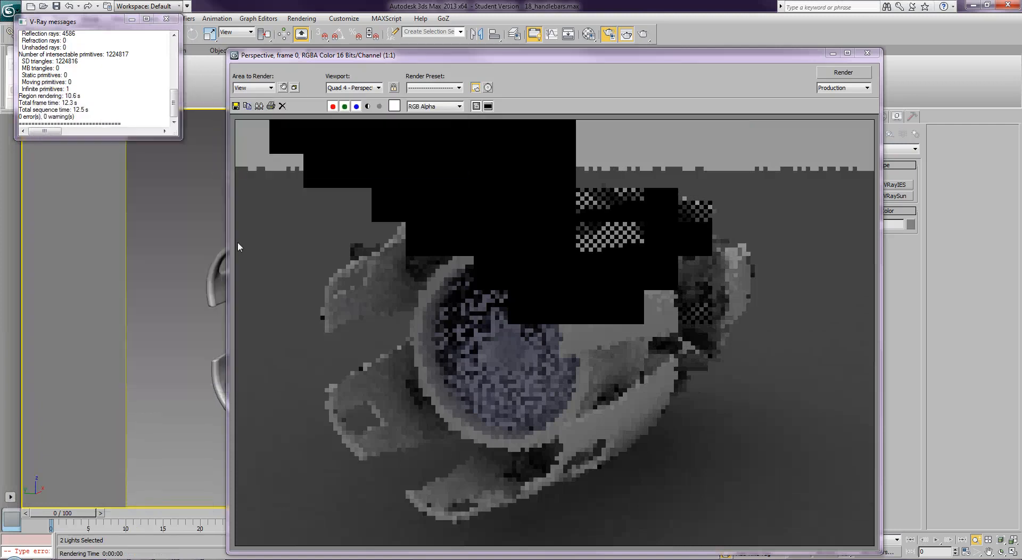
key("shift+q")
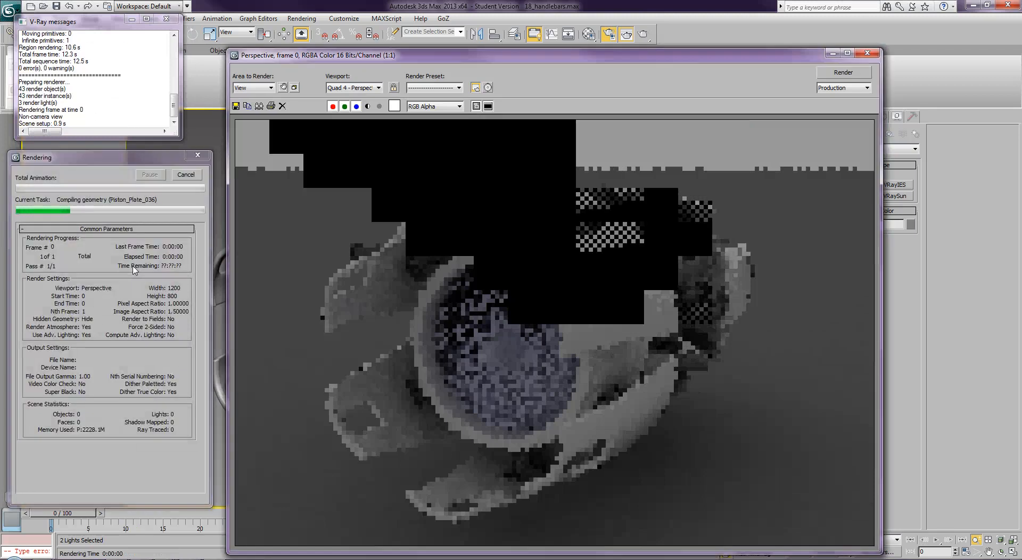